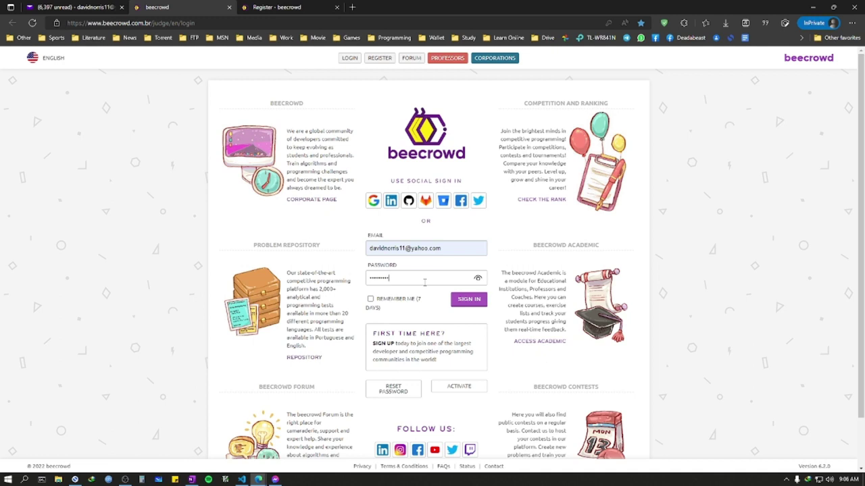
Step: Finish the password, sign in with Remember Me on, and close the welcome-tour and course-ad popups
{"action": "type", "text": "•••"}
{"action": "left_click", "coordinate": [478, 279]}
{"action": "left_click", "coordinate": [370, 299]}
{"action": "left_click", "coordinate": [475, 305]}
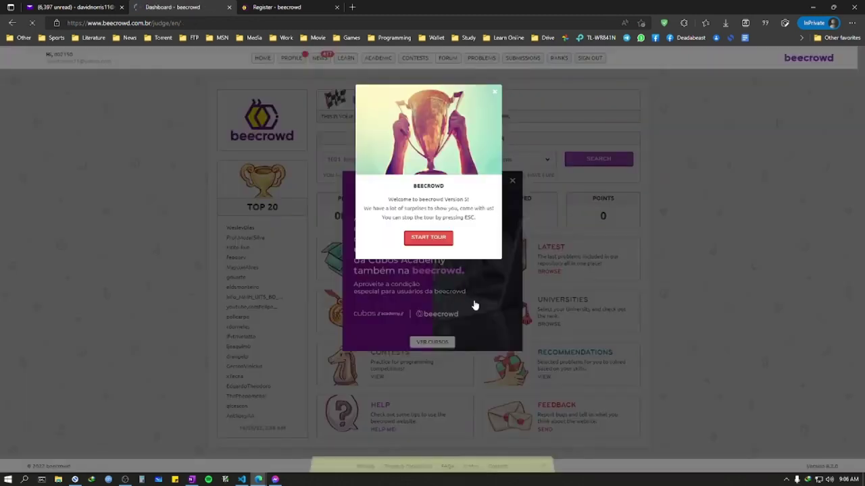
{"action": "left_click", "coordinate": [495, 91]}
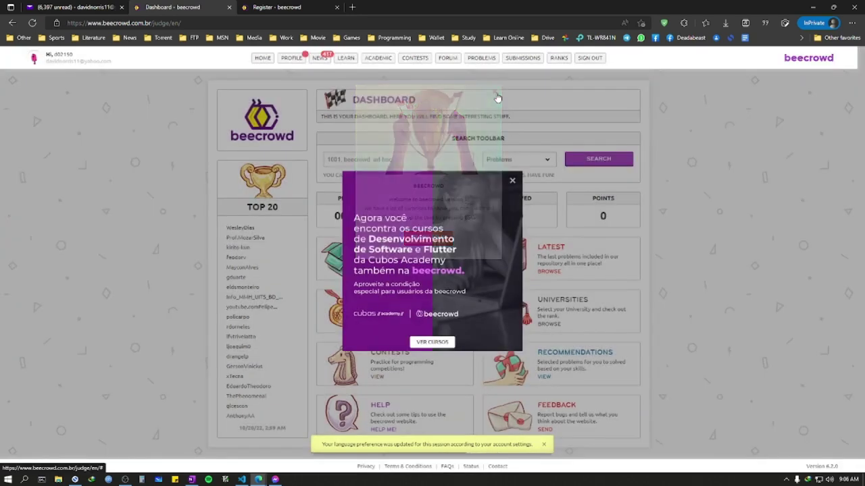
{"action": "left_click", "coordinate": [512, 182]}
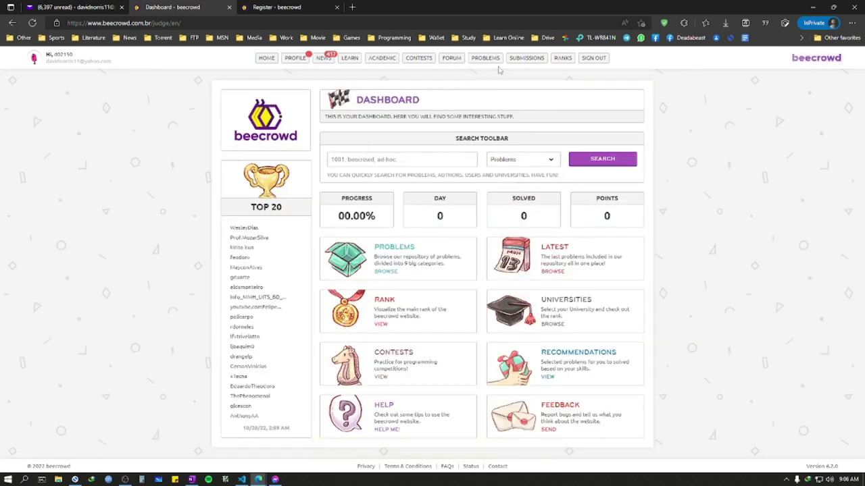
Step: Go to PROFILE > SETTINGS for Basic Info and close its welcome tour
{"action": "mouse_move", "coordinate": [297, 59]}
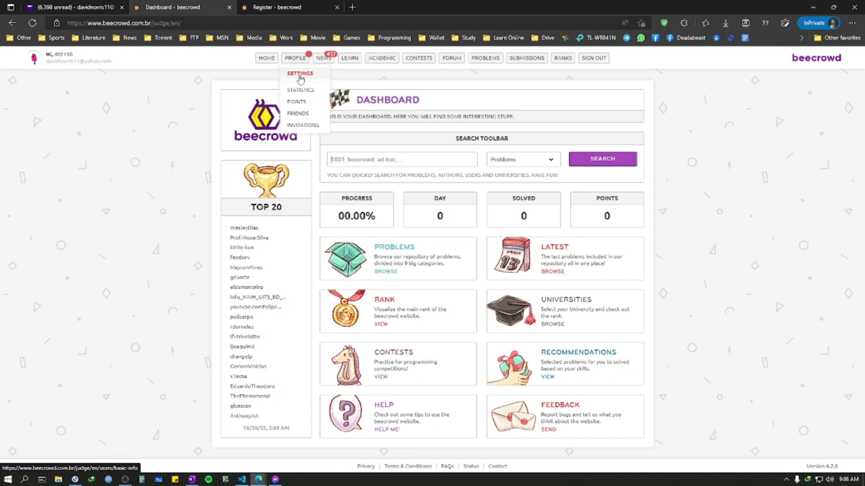
{"action": "left_click", "coordinate": [300, 80]}
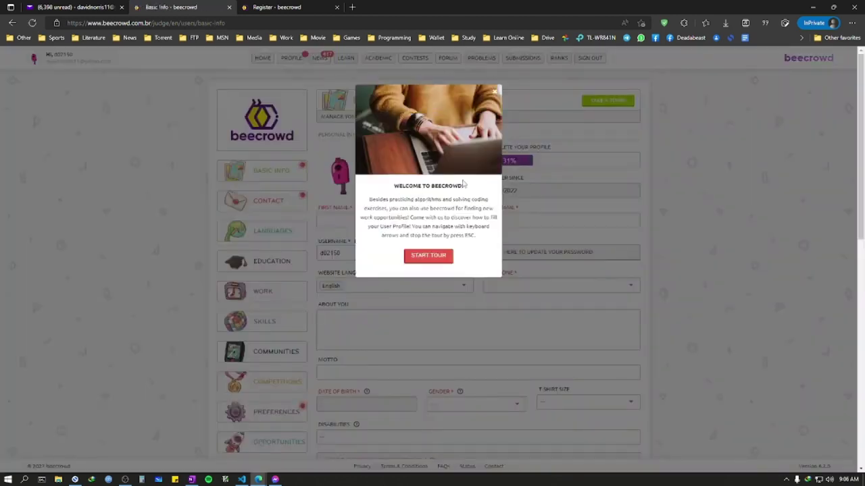
{"action": "left_click", "coordinate": [494, 99]}
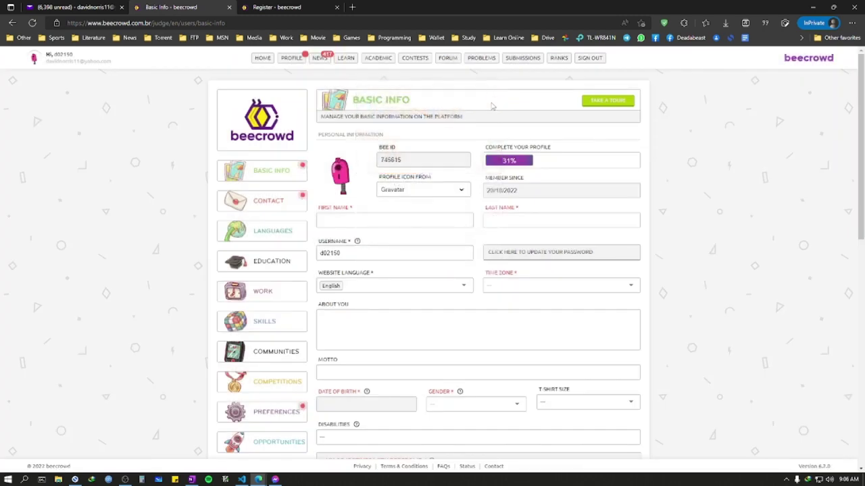
Step: Enter the user's first and last name in Basic Info
{"action": "left_click", "coordinate": [349, 216]}
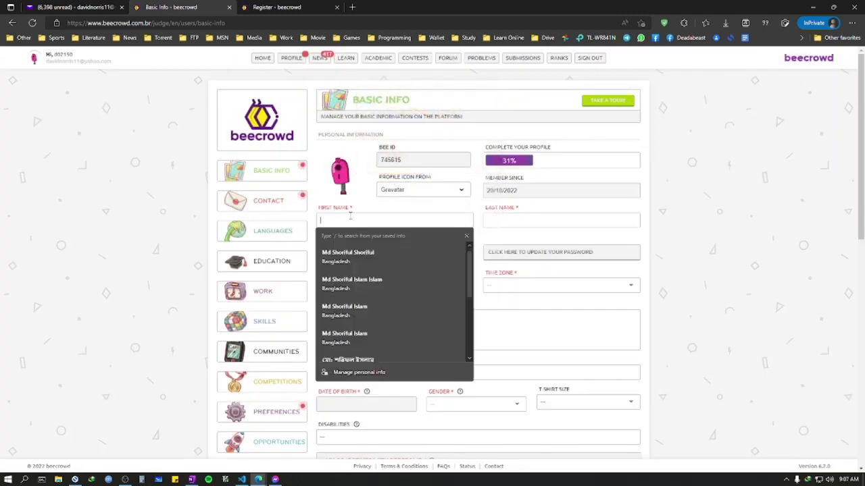
{"action": "scroll", "coordinate": [360, 202], "scroll_direction": "down", "scroll_amount": 1}
{"action": "type", "text": "david"}
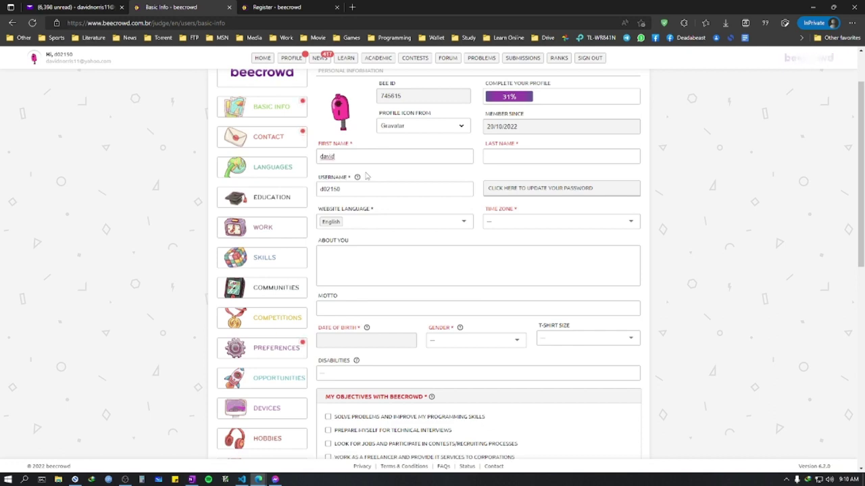
{"action": "scroll", "coordinate": [654, 253], "scroll_direction": "up", "scroll_amount": 1}
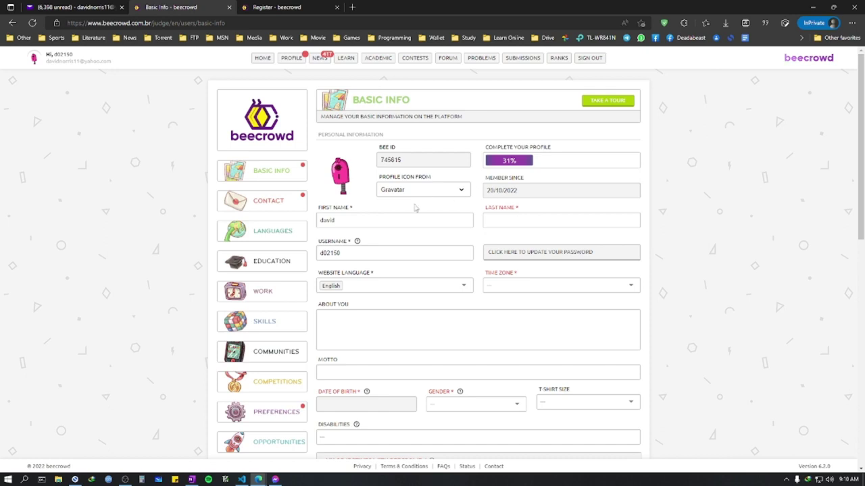
{"action": "double_click", "coordinate": [413, 220]}
{"action": "type", "text": "Da"}
{"action": "type", "text": "Norris"}
Step: Replace the username and set the time zone to UTC/GMT +06:00 Asia/Dhaka
{"action": "key", "text": "Tab"}
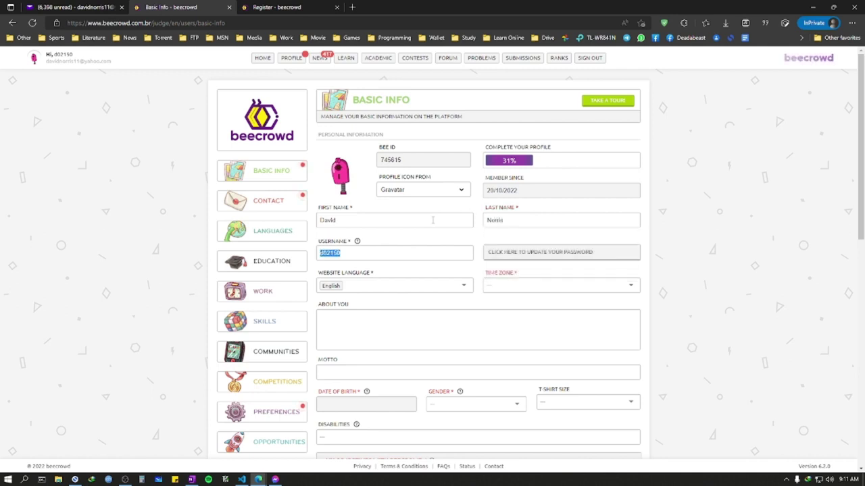
{"action": "type", "text": "davi"}
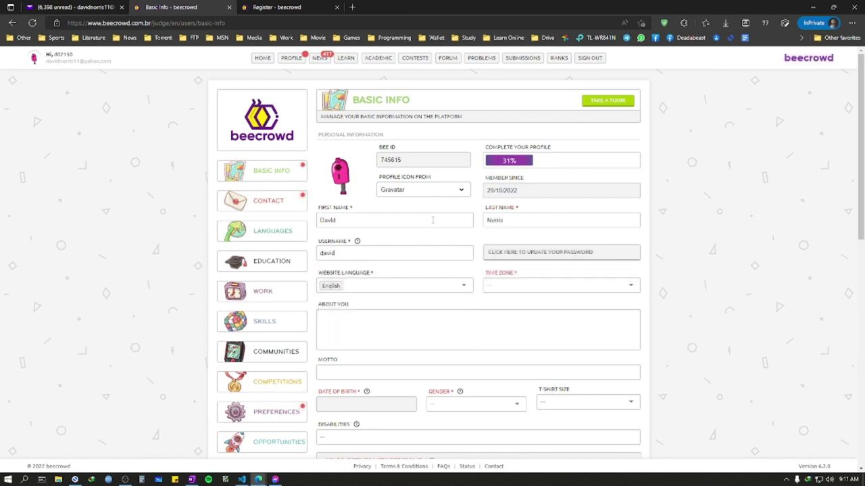
{"action": "type", "text": "d1919"}
{"action": "key", "text": "Tab"}
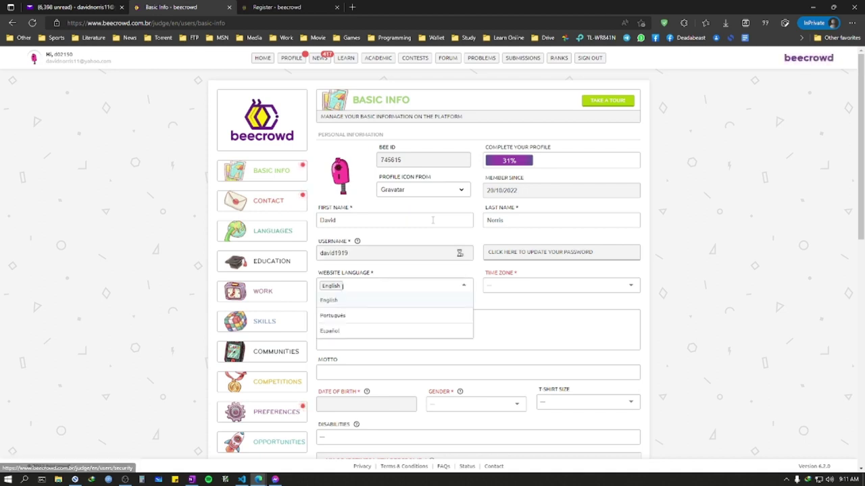
{"action": "key", "text": "Tab"}
{"action": "type", "text": "dhaka"}
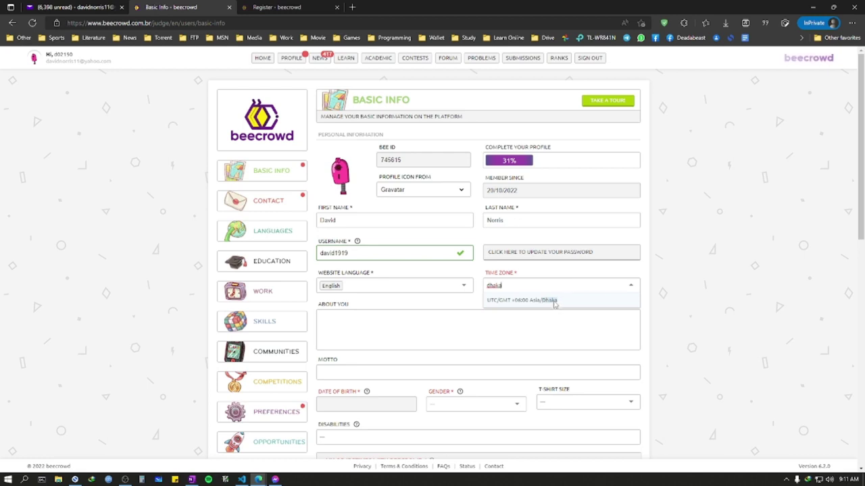
{"action": "left_click", "coordinate": [552, 300]}
{"action": "left_click", "coordinate": [445, 333]}
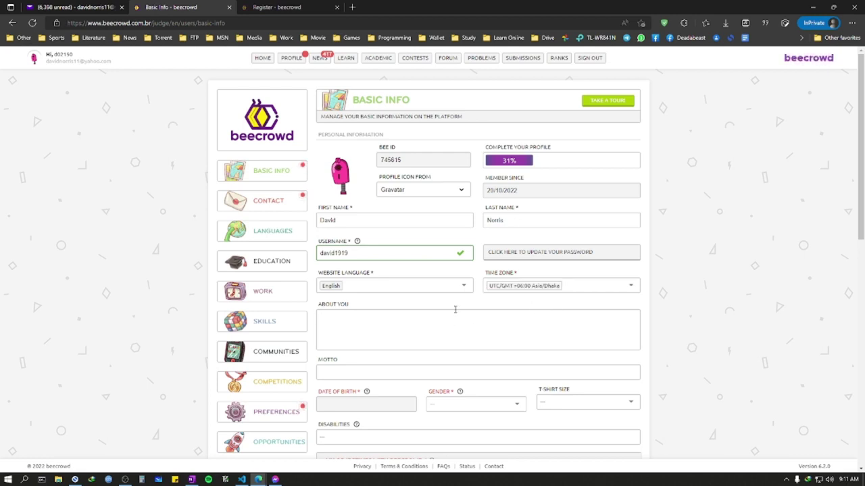
Step: Write a short About You introduction and the motto 'gimme a handshake'
{"action": "type", "text": "my name is david. gimme a hug."}
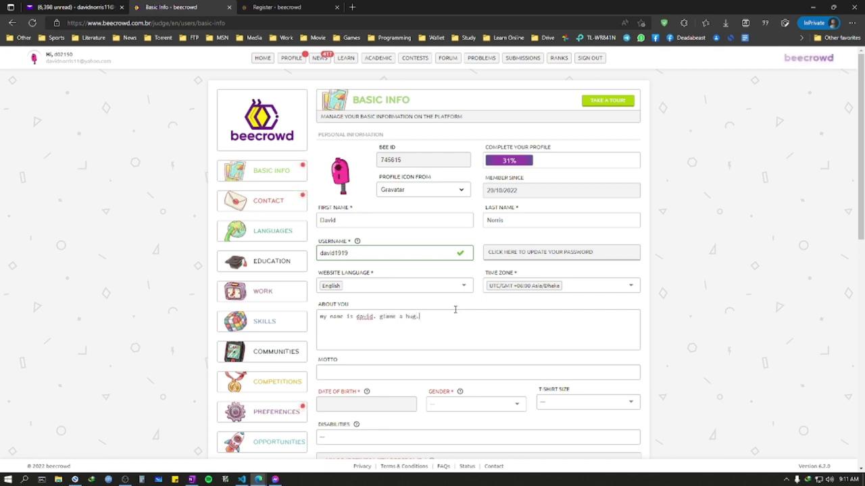
{"action": "scroll", "coordinate": [470, 312], "scroll_direction": "down", "scroll_amount": 1}
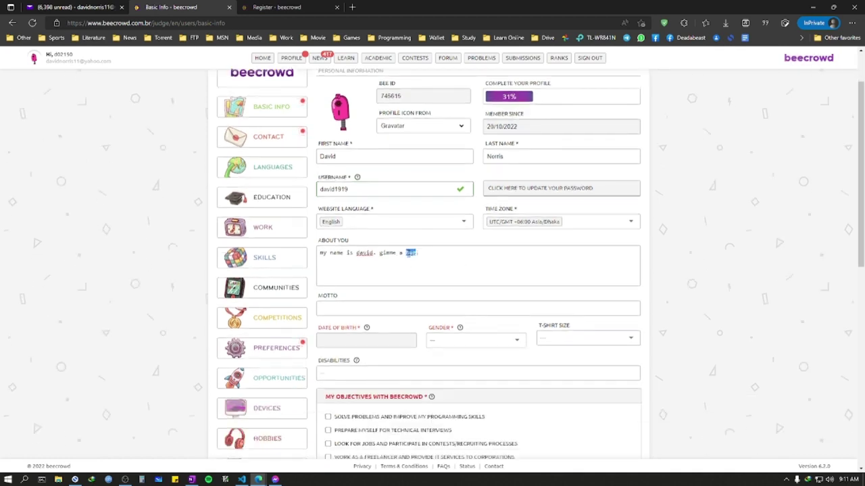
{"action": "type", "text": "fand"}
{"action": "type", "text": "shake."}
{"action": "left_click", "coordinate": [412, 309]}
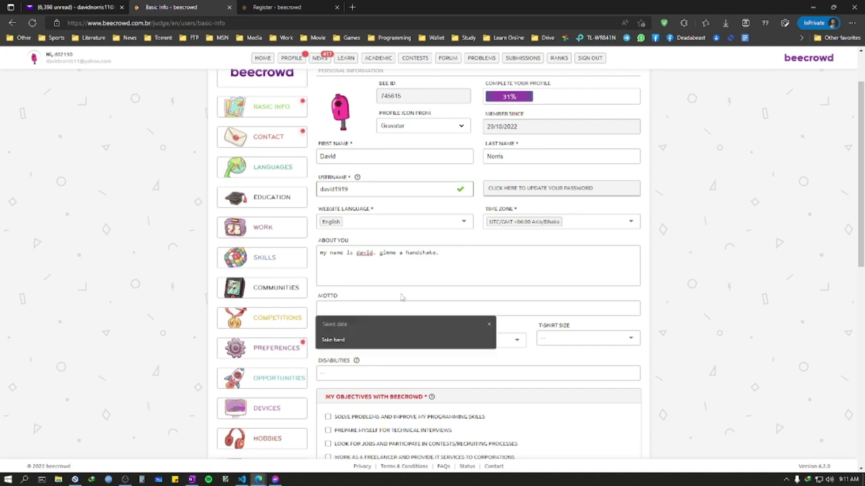
{"action": "type", "text": "gimme a hands"}
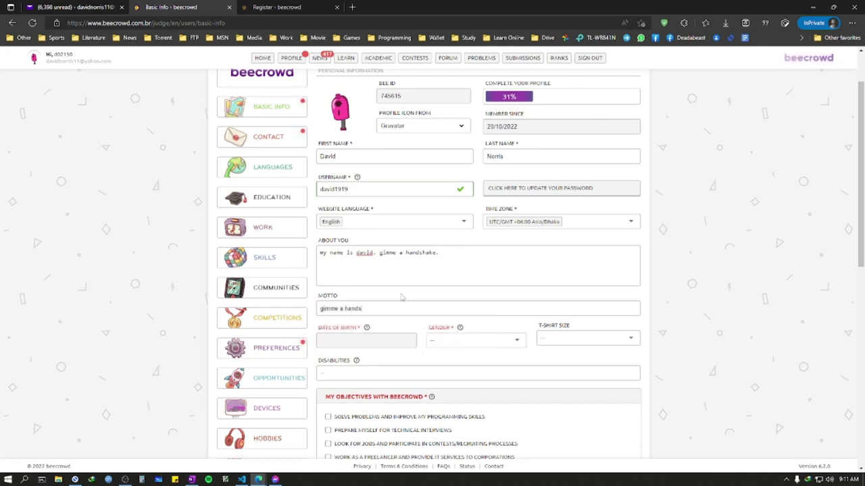
{"action": "type", "text": "hake"}
{"action": "left_click", "coordinate": [380, 349]}
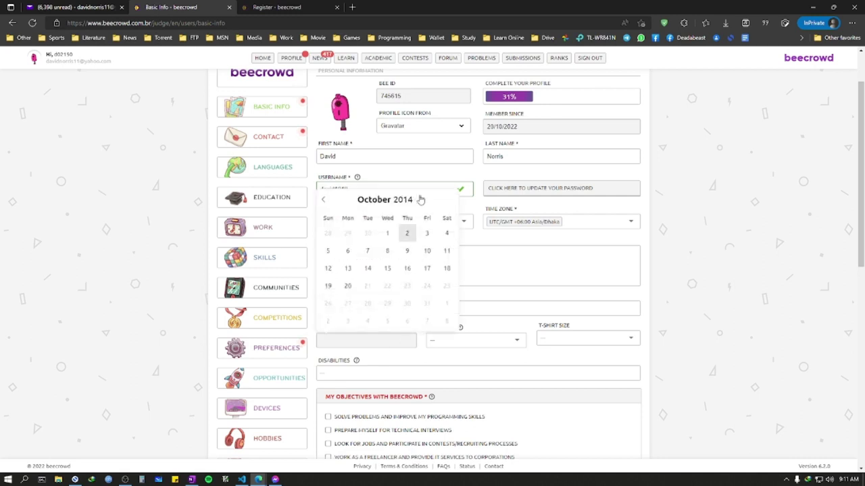
{"action": "left_click", "coordinate": [416, 204]}
{"action": "left_click", "coordinate": [416, 203]}
{"action": "left_click", "coordinate": [416, 204]}
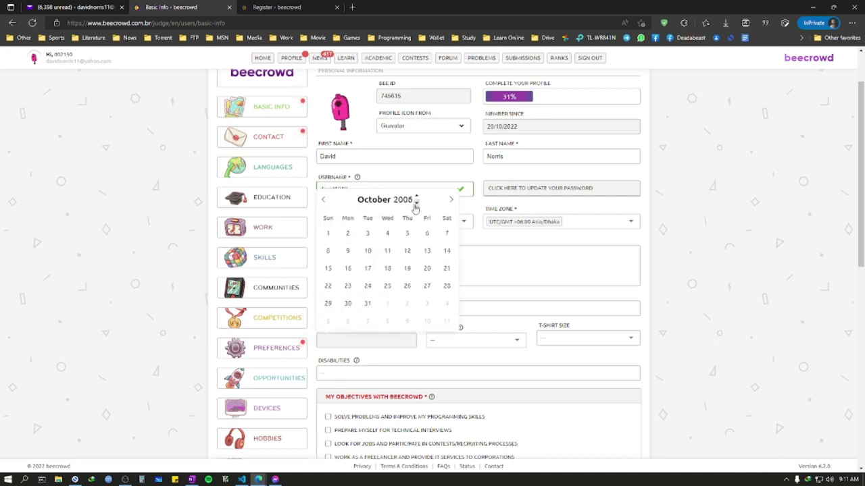
{"action": "left_click", "coordinate": [416, 203]}
{"action": "left_click", "coordinate": [416, 204]}
{"action": "left_click", "coordinate": [416, 203]}
{"action": "left_click", "coordinate": [416, 203]}
{"action": "left_click", "coordinate": [416, 203]}
{"action": "left_click", "coordinate": [416, 203]}
{"action": "left_click", "coordinate": [326, 201]}
{"action": "left_click", "coordinate": [326, 203]}
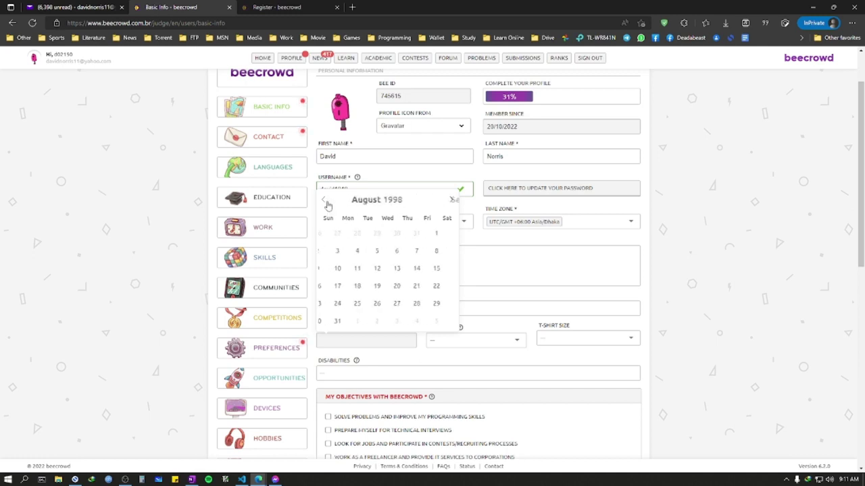
{"action": "left_click", "coordinate": [443, 233]}
Step: Set gender to Male and T-shirt size to L
{"action": "left_click", "coordinate": [473, 339]}
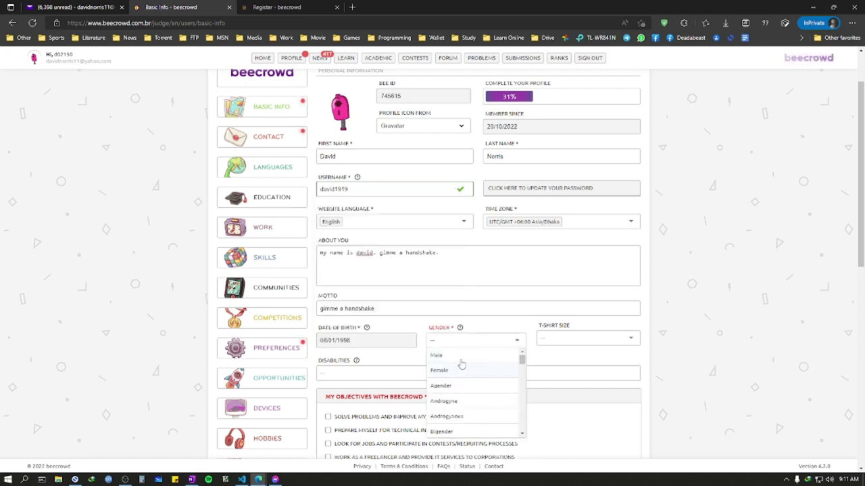
{"action": "left_click", "coordinate": [462, 356]}
{"action": "scroll", "coordinate": [618, 297], "scroll_direction": "down", "scroll_amount": 1}
{"action": "left_click", "coordinate": [578, 276]}
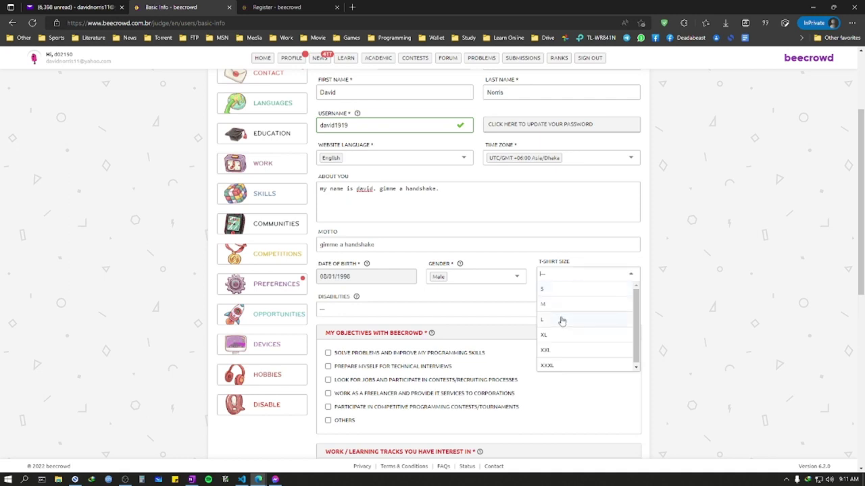
{"action": "left_click", "coordinate": [561, 320]}
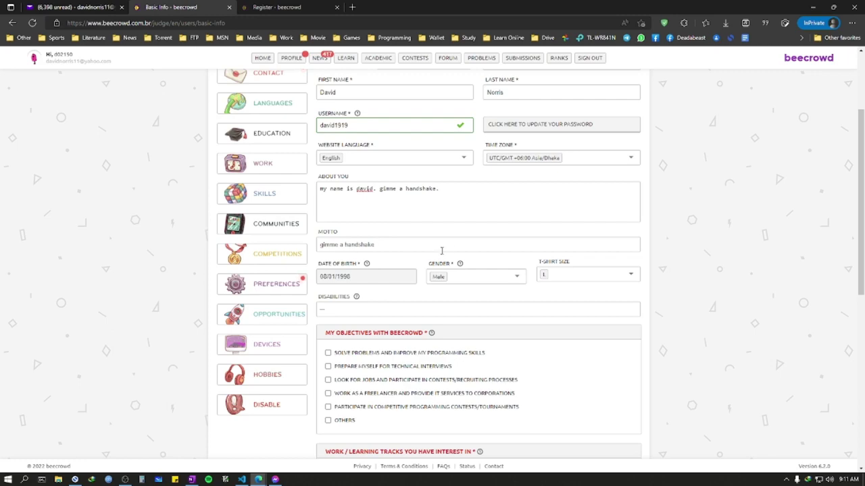
{"action": "scroll", "coordinate": [452, 250], "scroll_direction": "up", "scroll_amount": 2}
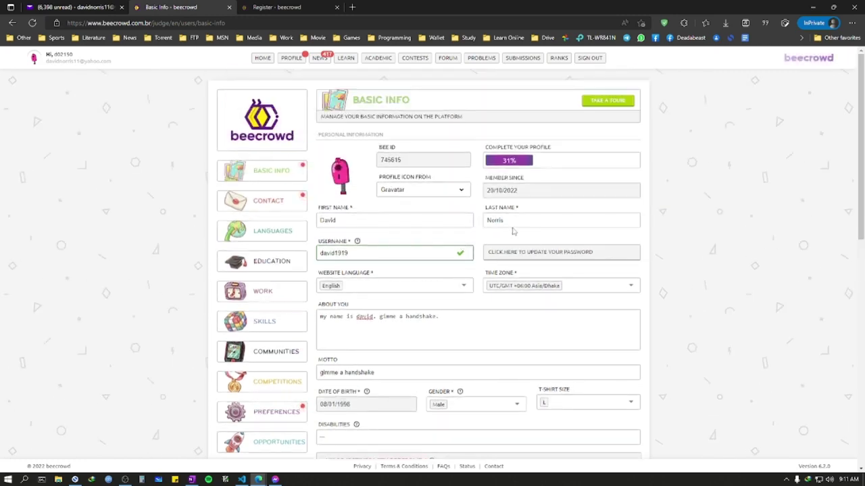
{"action": "scroll", "coordinate": [429, 289], "scroll_direction": "down", "scroll_amount": 6}
{"action": "scroll", "coordinate": [425, 232], "scroll_direction": "up", "scroll_amount": 5}
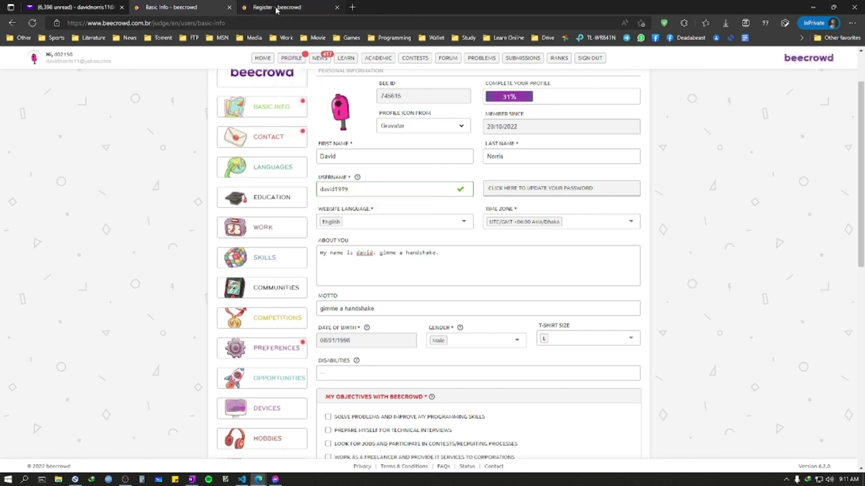
Step: Open the Ranks list in a new tab, scroll through it, and return to Basic Info
{"action": "left_click", "coordinate": [276, 8]}
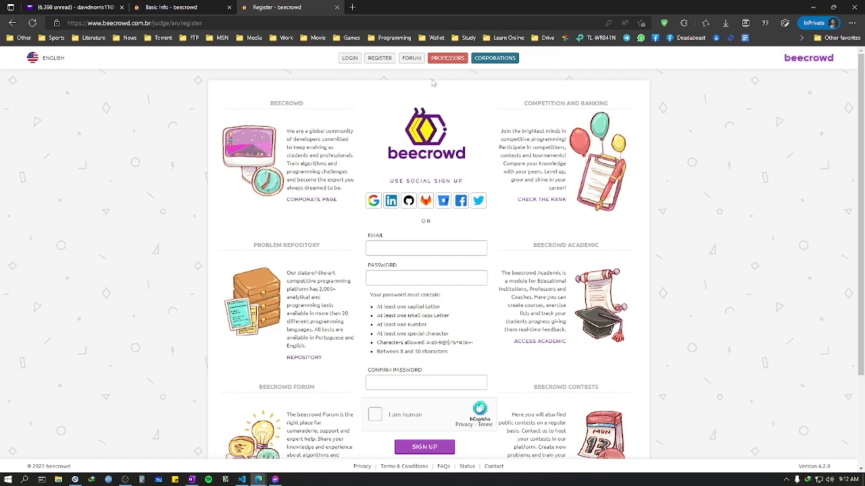
{"action": "left_click", "coordinate": [172, 6]}
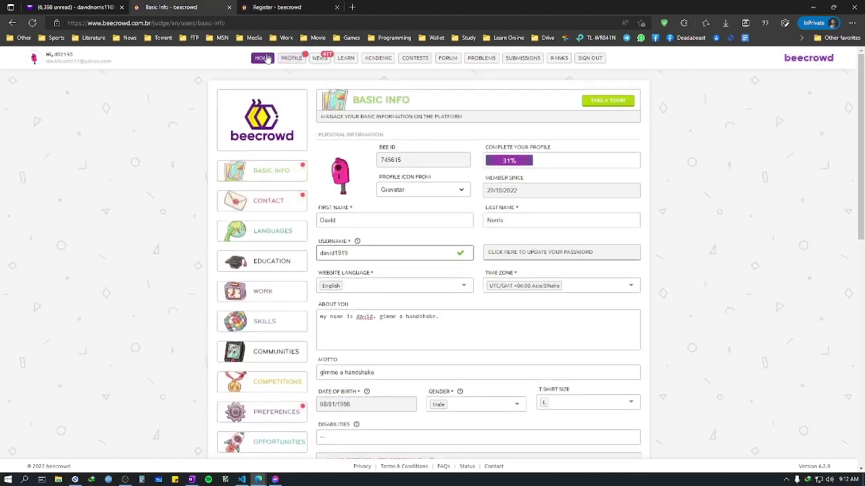
{"action": "right_click", "coordinate": [267, 58]}
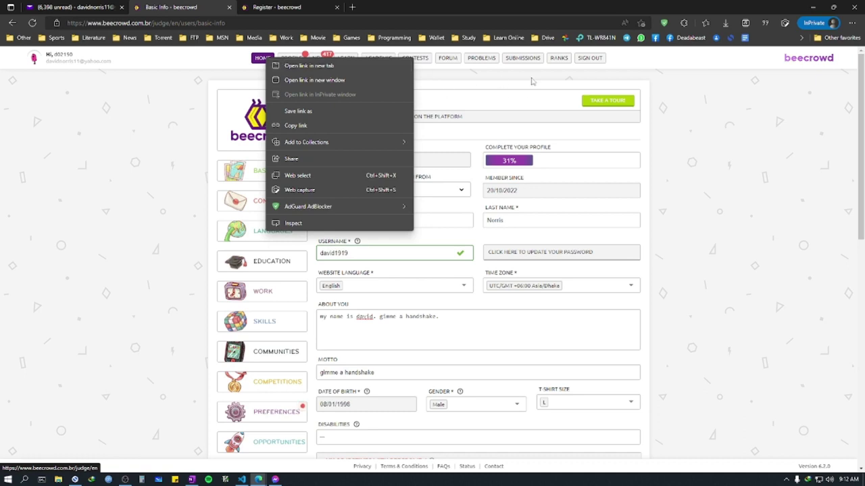
{"action": "right_click", "coordinate": [556, 59]}
{"action": "left_click", "coordinate": [561, 67]}
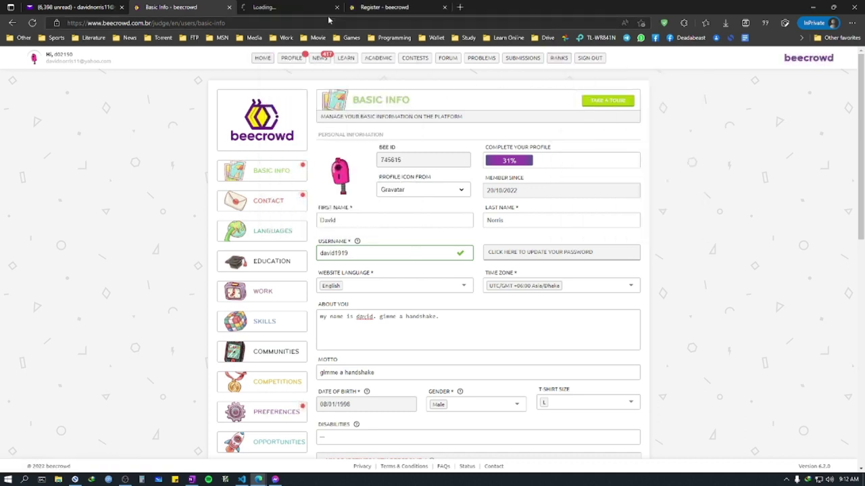
{"action": "left_click", "coordinate": [284, 6]}
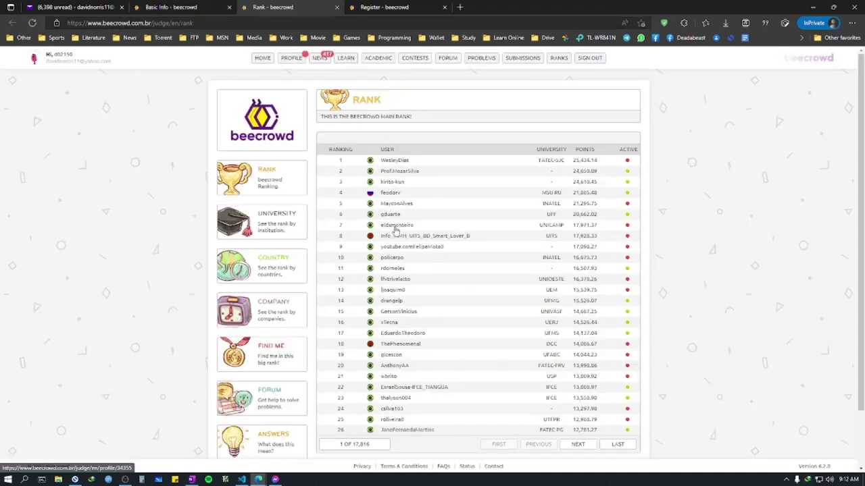
{"action": "scroll", "coordinate": [396, 272], "scroll_direction": "down", "scroll_amount": 1}
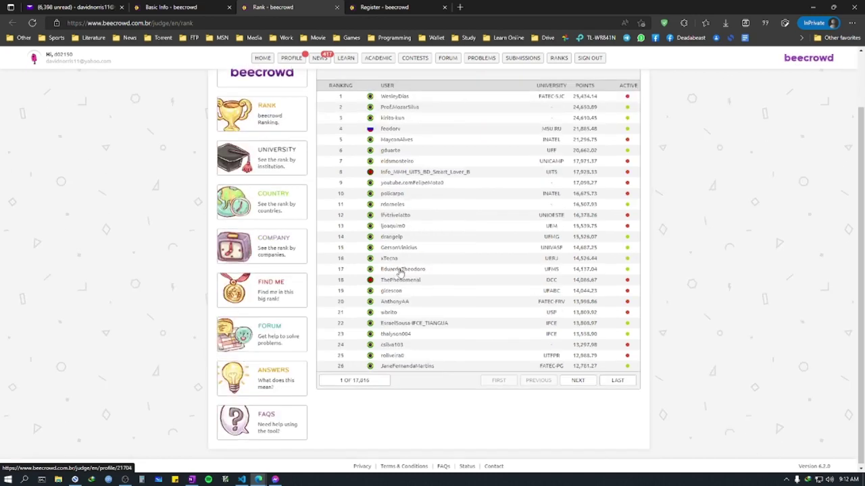
{"action": "key", "text": "ctrl+shift+Tab"}
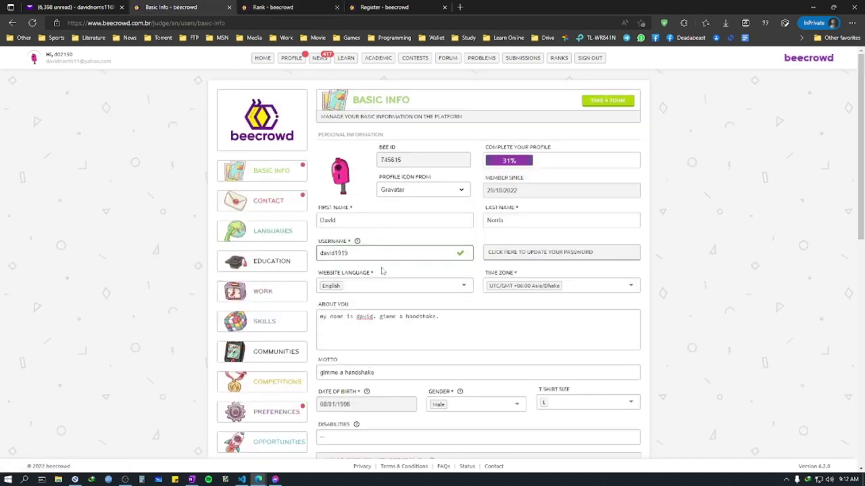
Step: Leave disability empty; tick solve-problems and interview-prep objectives, Development track, and student status
{"action": "scroll", "coordinate": [380, 258], "scroll_direction": "down", "scroll_amount": 4}
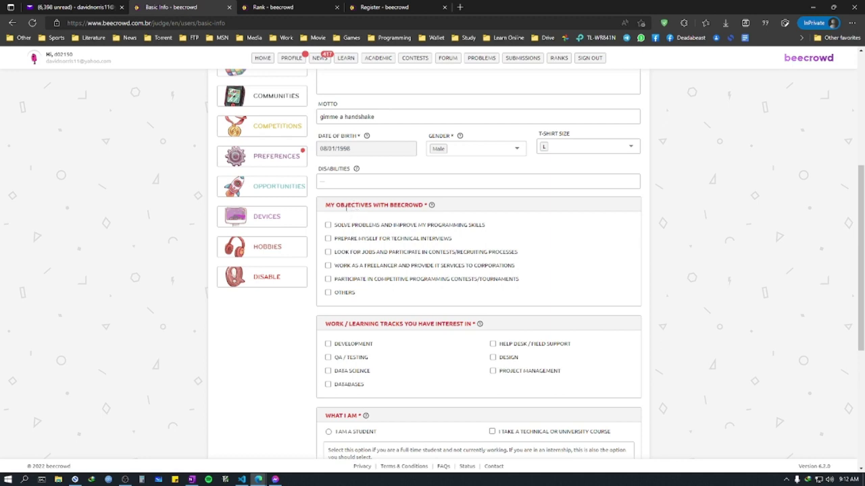
{"action": "left_click", "coordinate": [343, 180]}
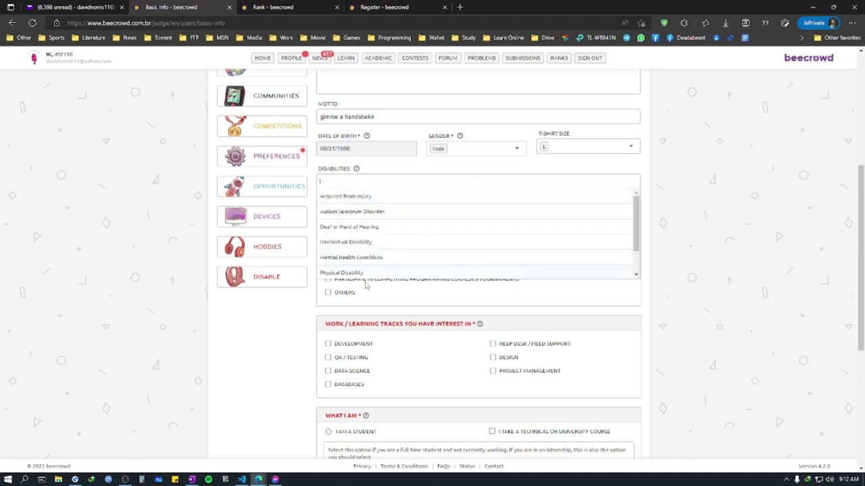
{"action": "left_click", "coordinate": [683, 210]}
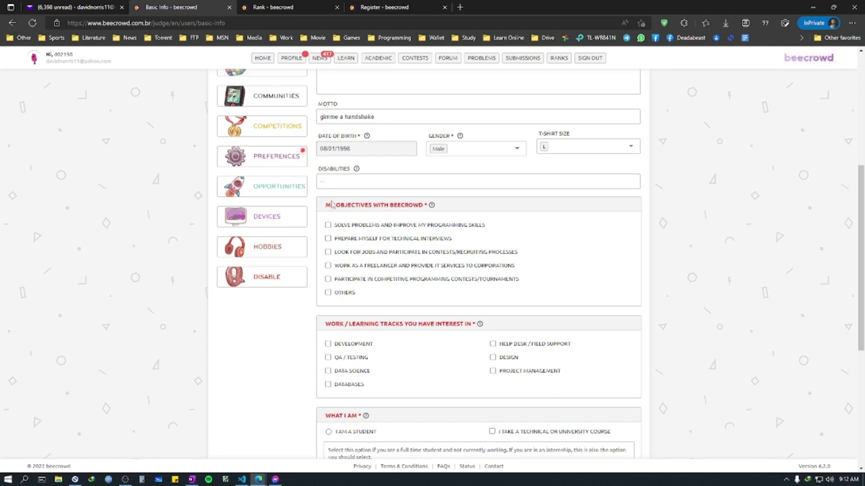
{"action": "left_click_drag", "start_coordinate": [330, 205], "coordinate": [419, 205]}
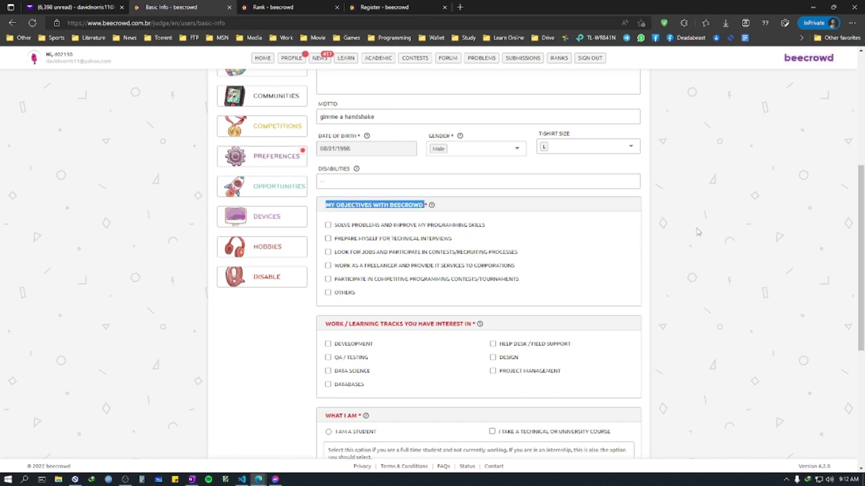
{"action": "left_click", "coordinate": [677, 228]}
{"action": "left_click", "coordinate": [364, 227]}
{"action": "scroll", "coordinate": [392, 274], "scroll_direction": "down", "scroll_amount": 2}
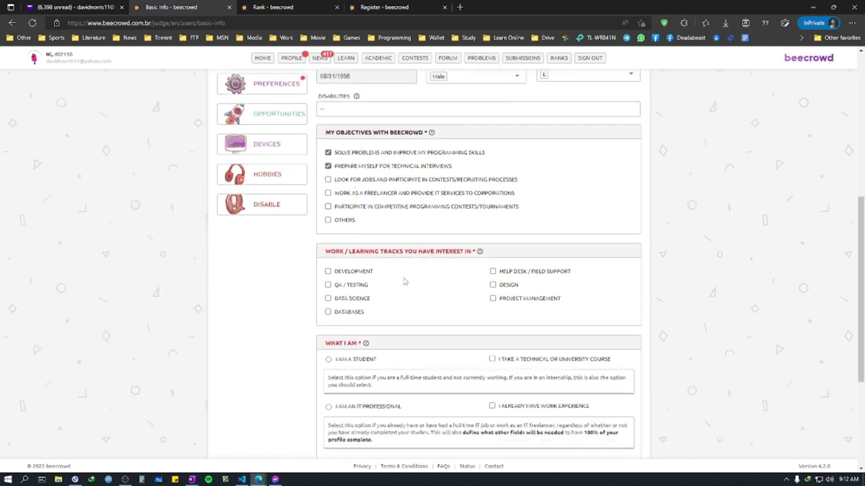
{"action": "left_click", "coordinate": [358, 218]}
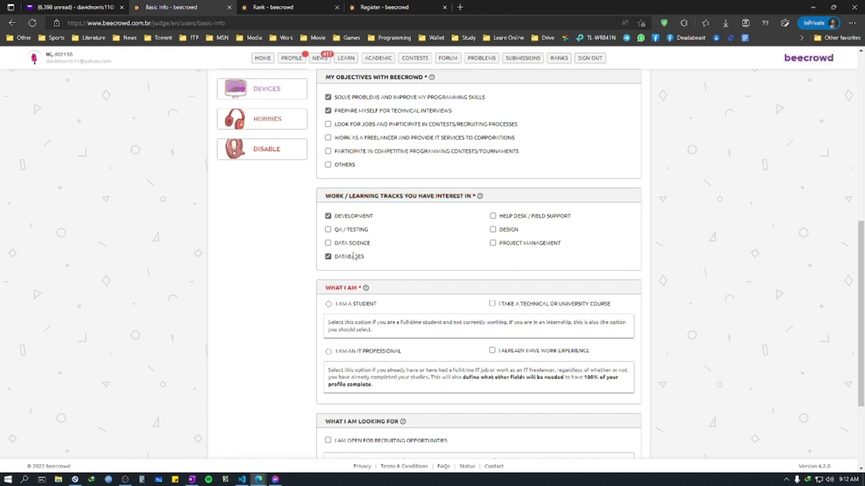
{"action": "left_click", "coordinate": [374, 304]}
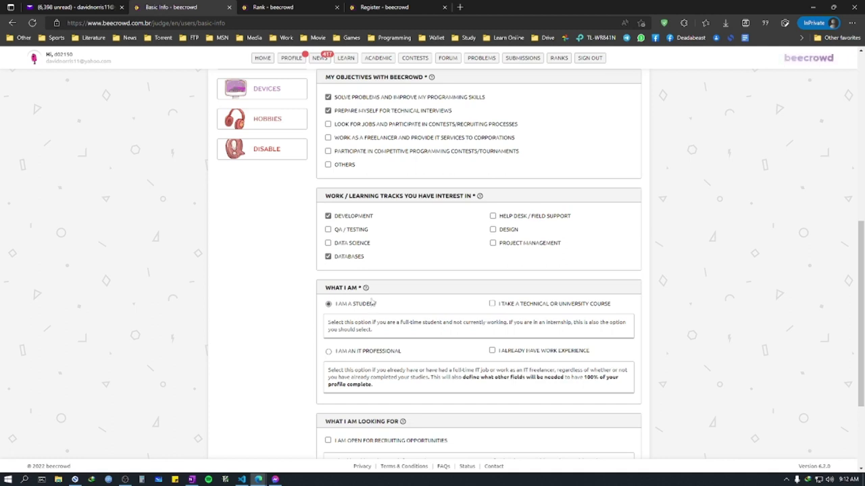
Step: Mark openness to freelancing and save Basic Info, reaching 34% completion
{"action": "scroll", "coordinate": [372, 248], "scroll_direction": "up", "scroll_amount": 1}
{"action": "left_click_drag", "start_coordinate": [324, 142], "coordinate": [425, 142]}
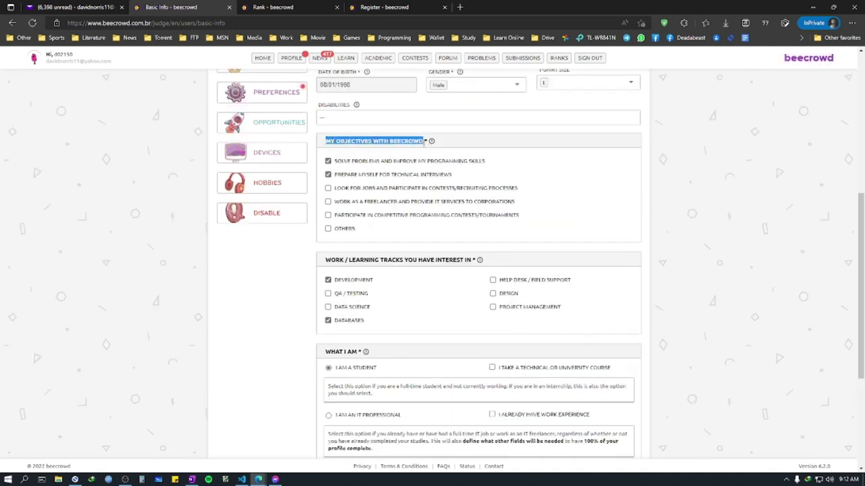
{"action": "left_click", "coordinate": [561, 175]}
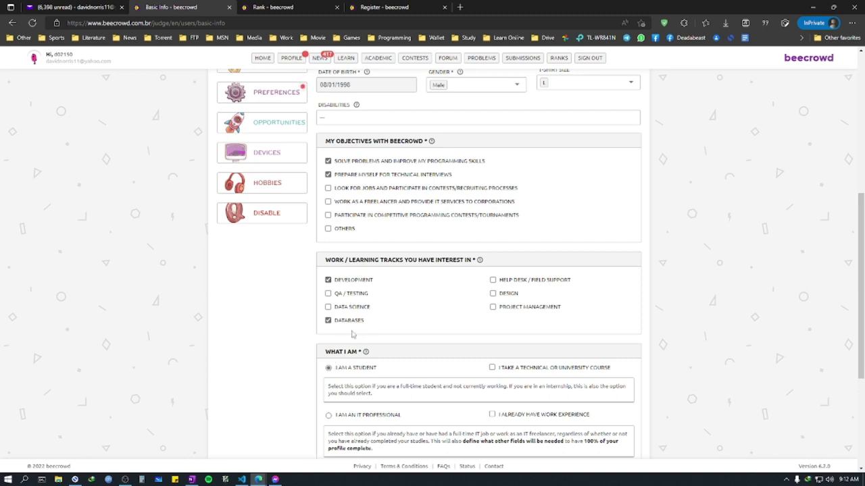
{"action": "scroll", "coordinate": [352, 326], "scroll_direction": "down", "scroll_amount": 2}
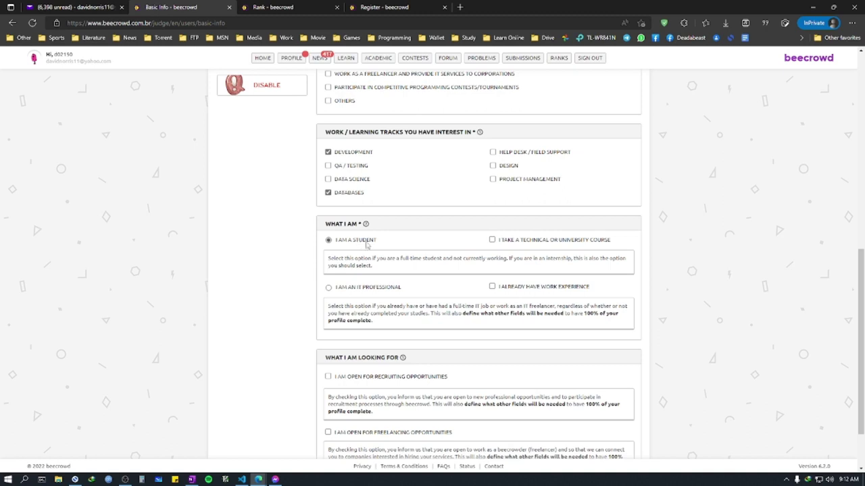
{"action": "scroll", "coordinate": [366, 245], "scroll_direction": "down", "scroll_amount": 1}
{"action": "left_click_drag", "start_coordinate": [321, 294], "coordinate": [403, 289]}
{"action": "left_click", "coordinate": [528, 293]}
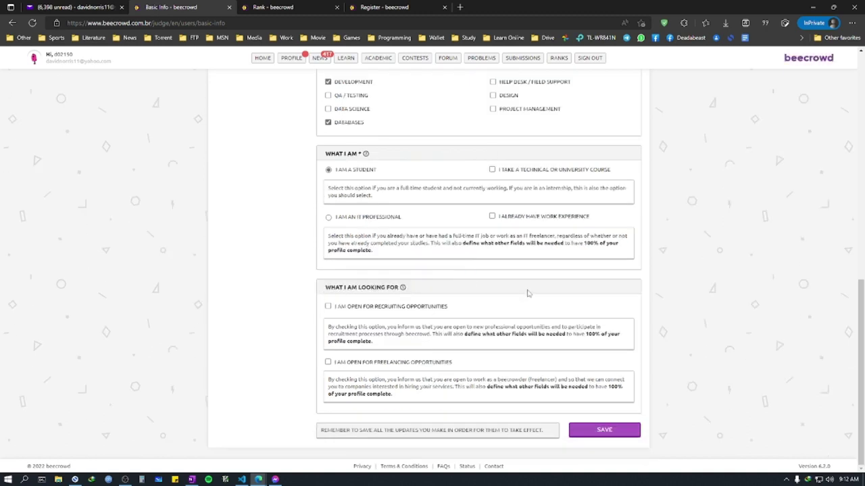
{"action": "left_click", "coordinate": [371, 363]}
{"action": "scroll", "coordinate": [611, 410], "scroll_direction": "up", "scroll_amount": 12}
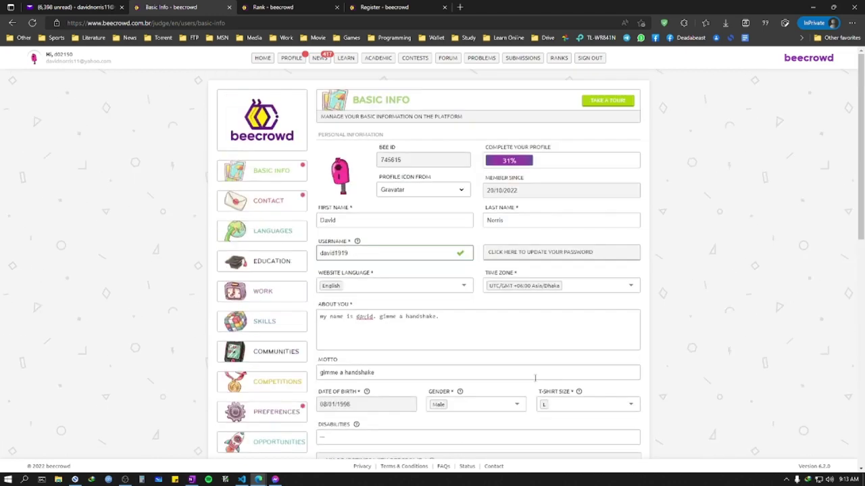
{"action": "scroll", "coordinate": [457, 394], "scroll_direction": "down", "scroll_amount": 12}
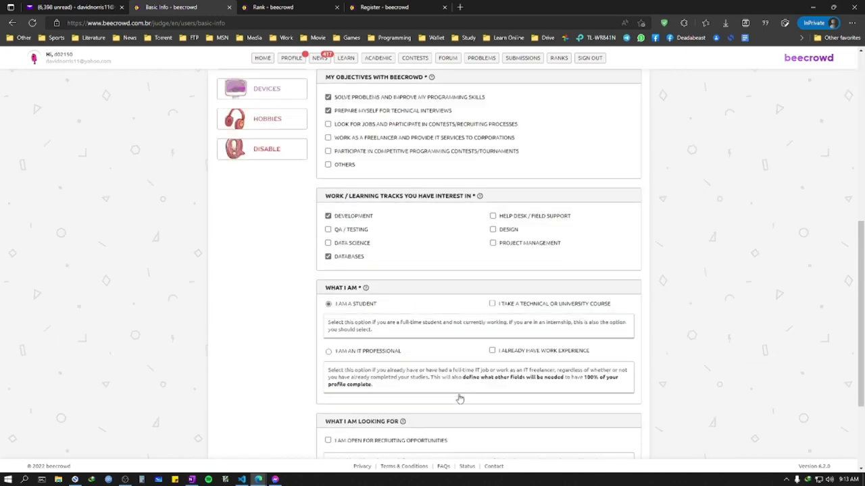
{"action": "scroll", "coordinate": [459, 398], "scroll_direction": "up", "scroll_amount": 12}
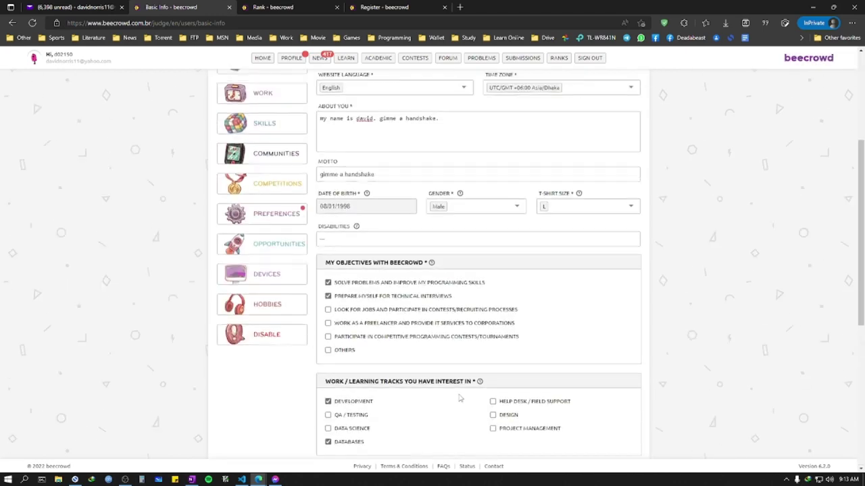
{"action": "mouse_move", "coordinate": [459, 397]}
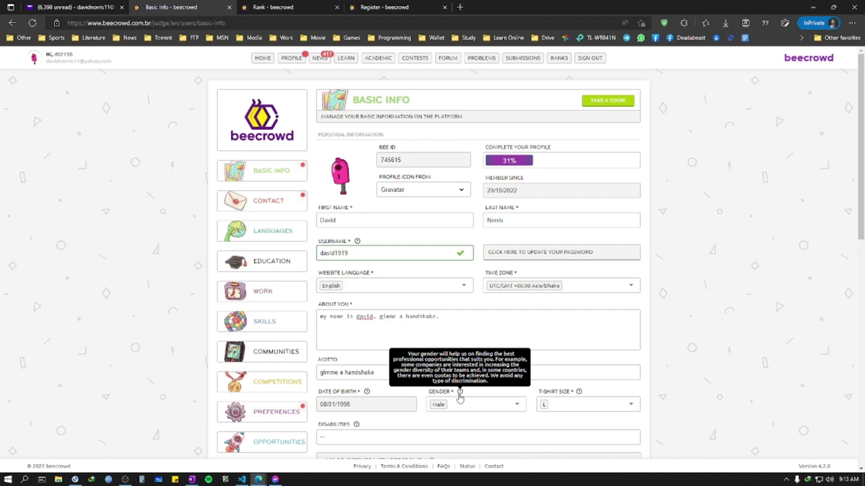
{"action": "scroll", "coordinate": [459, 397], "scroll_direction": "down", "scroll_amount": 12}
{"action": "left_click", "coordinate": [610, 430]}
{"action": "scroll", "coordinate": [513, 408], "scroll_direction": "up", "scroll_amount": 4}
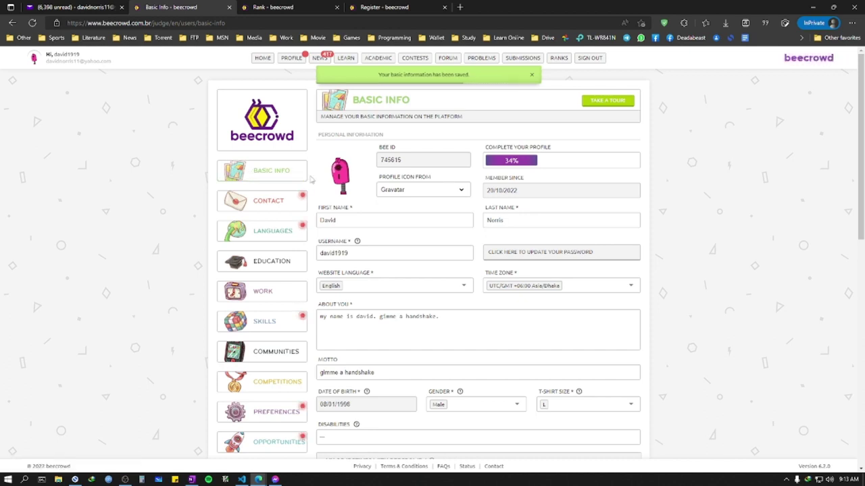
Step: Open Contact Data, try Edge autofill, then reset the email fields to the account's address
{"action": "left_click", "coordinate": [281, 205]}
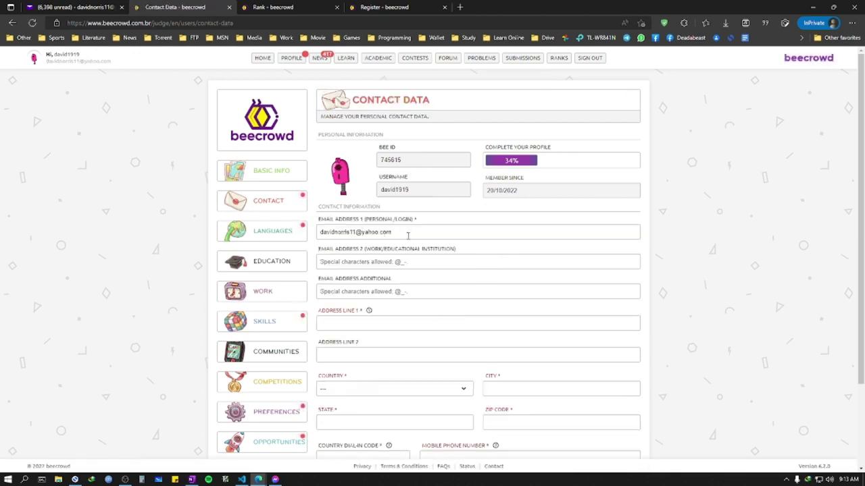
{"action": "scroll", "coordinate": [399, 249], "scroll_direction": "down", "scroll_amount": 1}
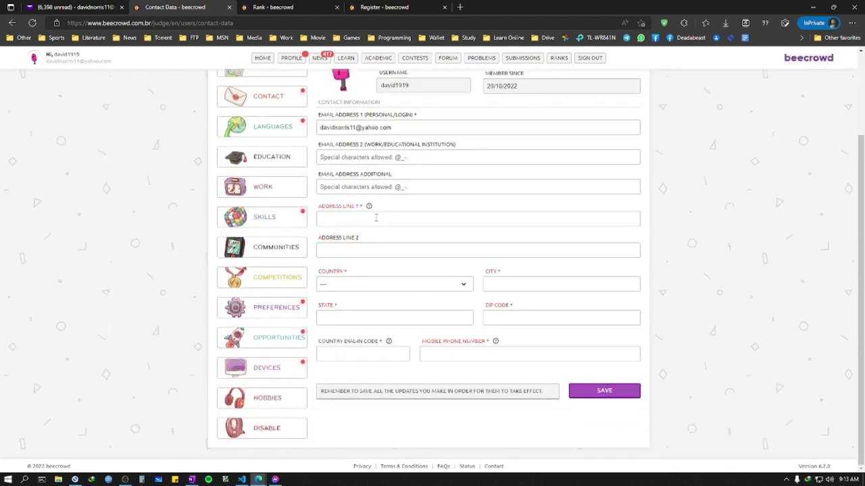
{"action": "left_click", "coordinate": [377, 218]}
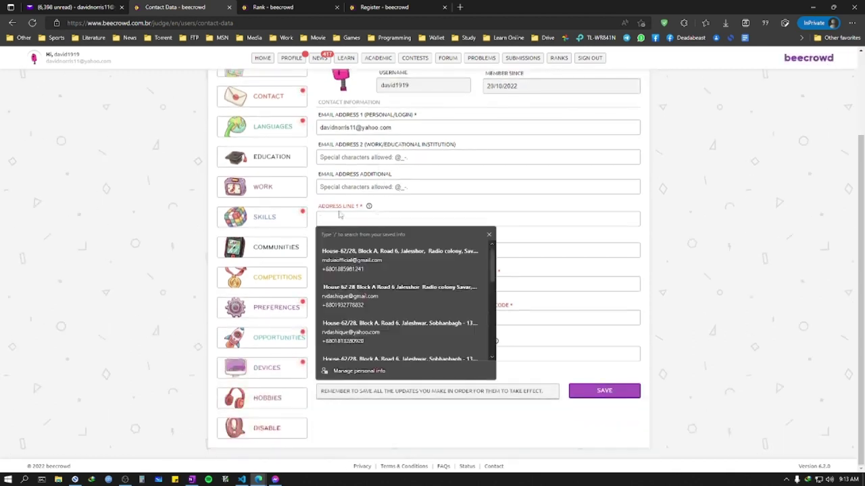
{"action": "scroll", "coordinate": [386, 304], "scroll_direction": "down", "scroll_amount": 3}
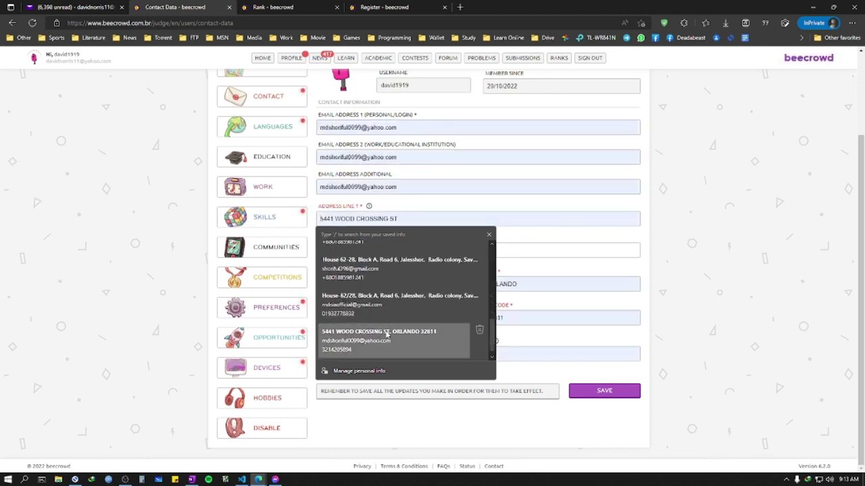
{"action": "left_click", "coordinate": [387, 334]}
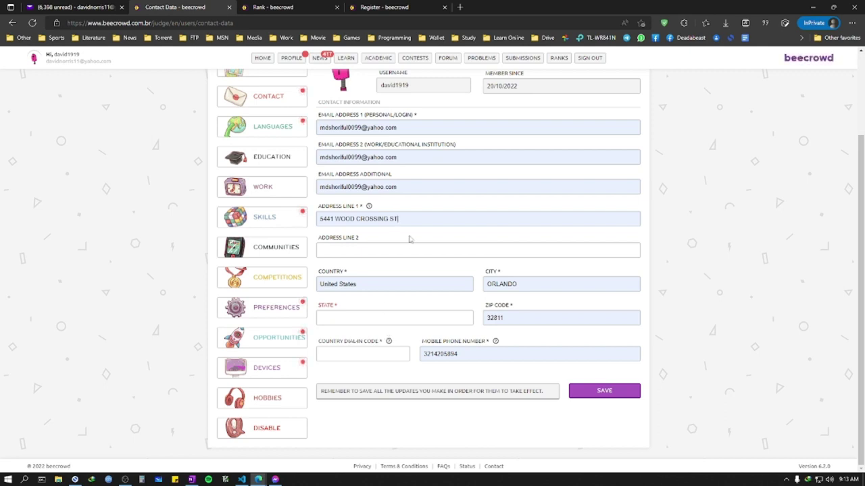
{"action": "left_click_drag", "start_coordinate": [409, 223], "coordinate": [313, 222]}
{"action": "key", "text": "ctrl+c"}
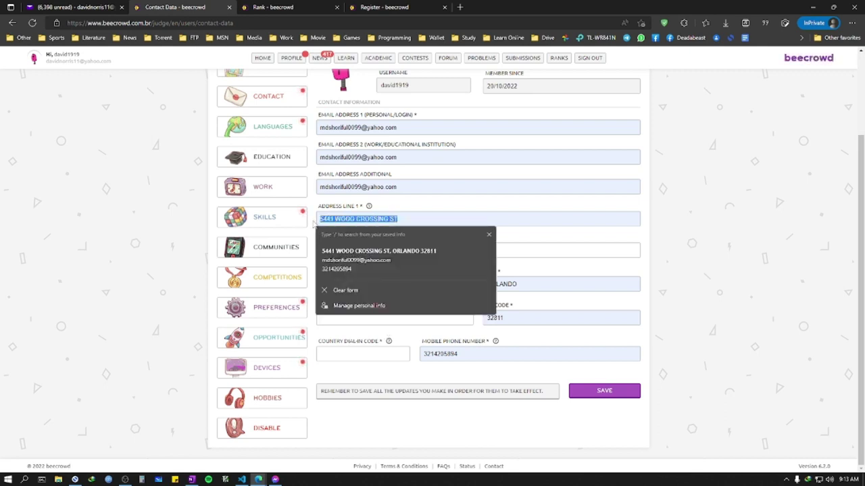
{"action": "left_click", "coordinate": [571, 255]}
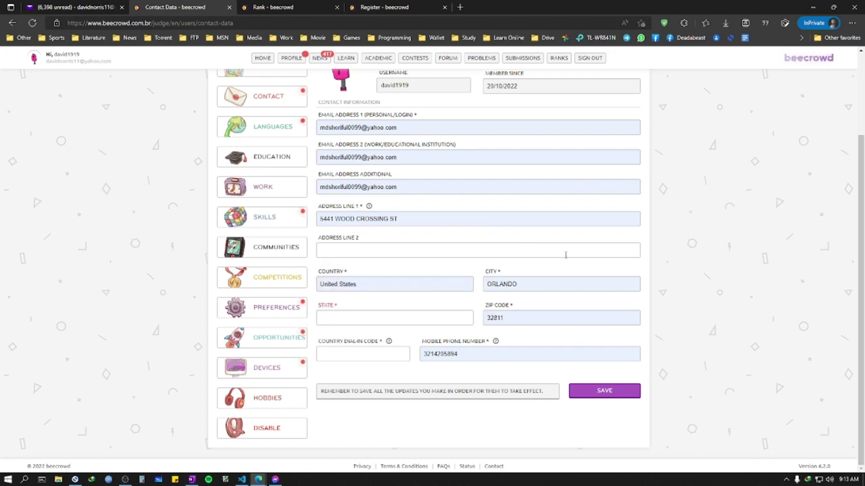
{"action": "left_click", "coordinate": [450, 216]}
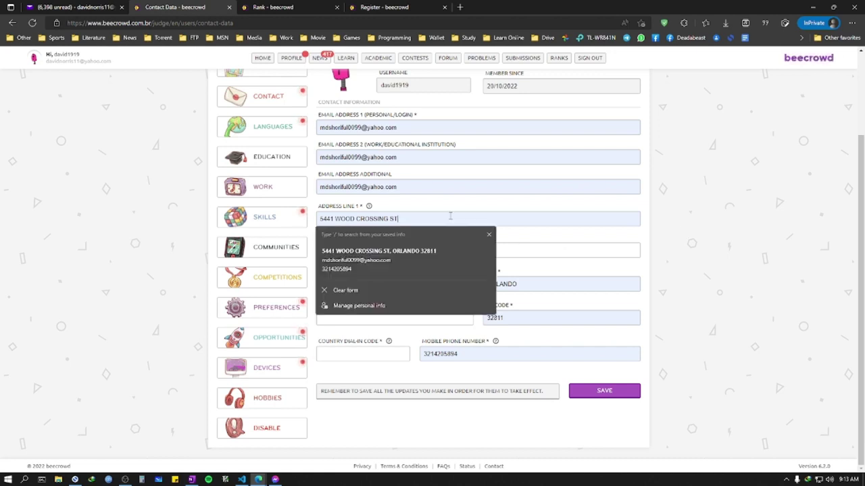
{"action": "left_click", "coordinate": [426, 127]}
{"action": "left_click", "coordinate": [378, 199]}
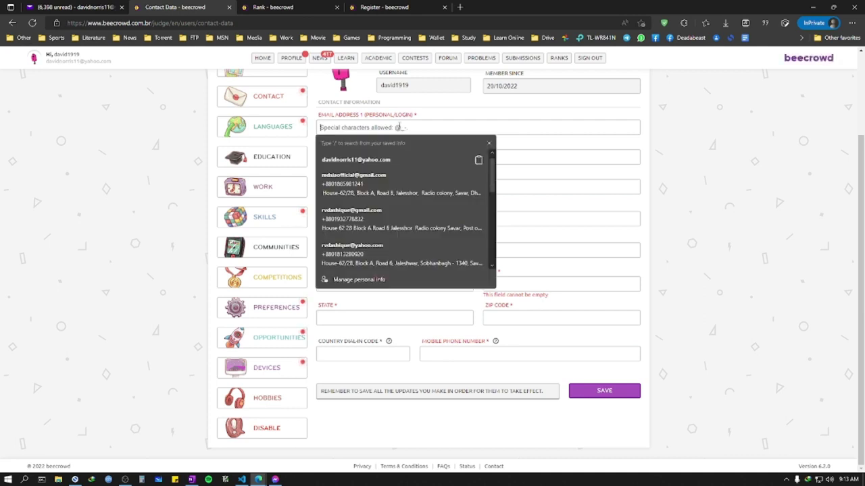
{"action": "left_click", "coordinate": [400, 158]}
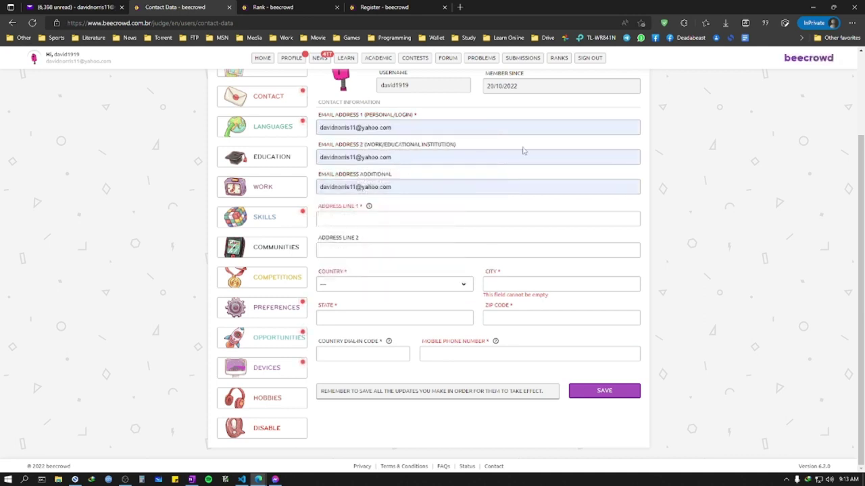
Step: Clear Email Address 2 and Additional, and paste a saved street address into Address Line 1
{"action": "left_click", "coordinate": [498, 156]}
{"action": "key", "text": "ctrl+a"}
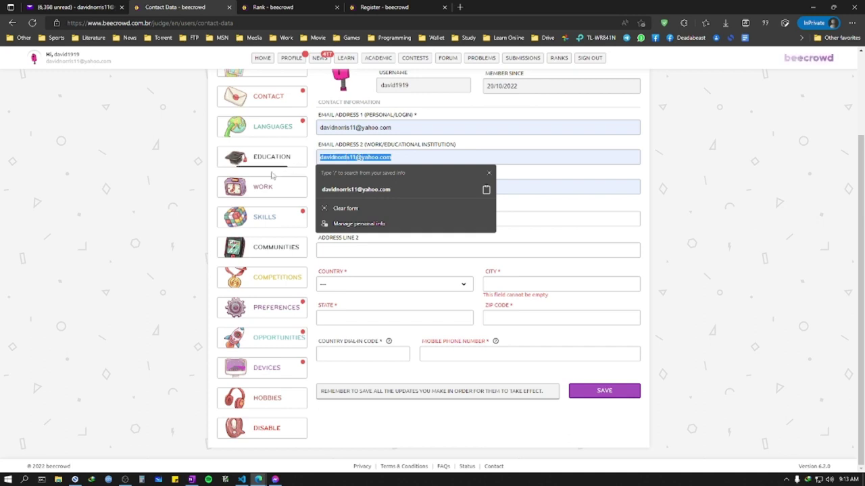
{"action": "key", "text": "BackSpace"}
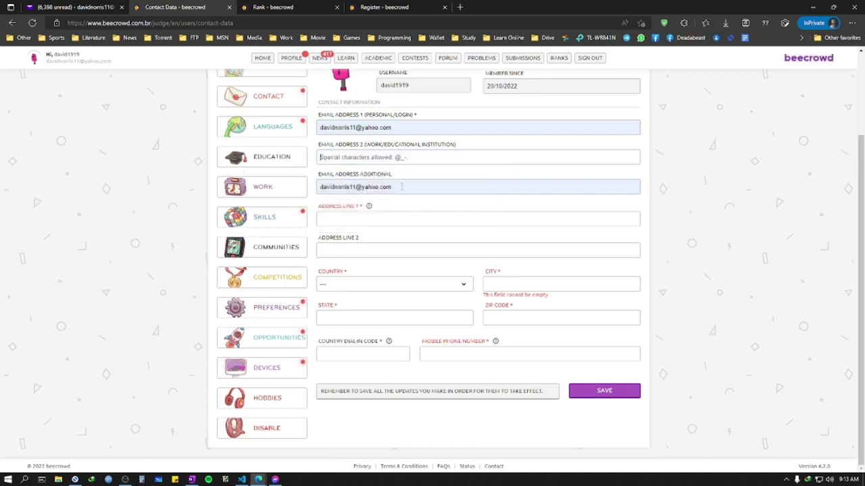
{"action": "left_click", "coordinate": [401, 186]}
{"action": "key", "text": "ctrl+a"}
{"action": "key", "text": "BackSpace"}
{"action": "left_click", "coordinate": [400, 219]}
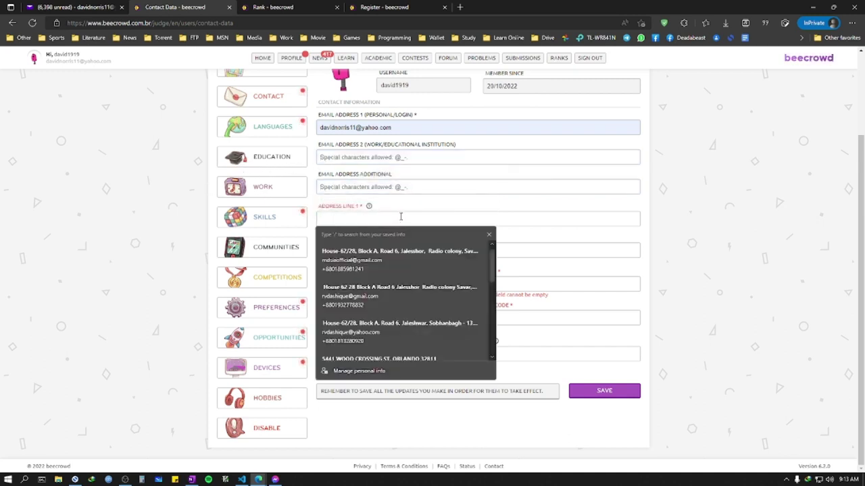
{"action": "key", "text": "ctrl+v"}
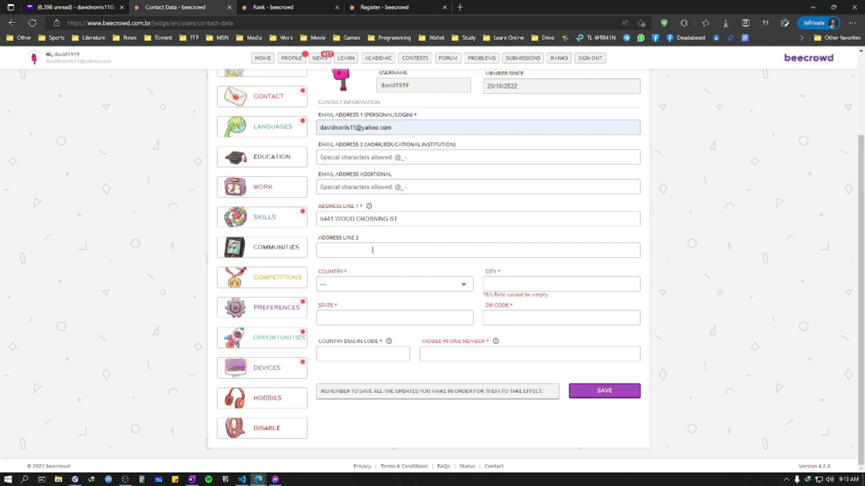
{"action": "left_click", "coordinate": [372, 250]}
Step: Replace Address Line 1 with a short locality and open the Country list at the B countries
{"action": "left_click", "coordinate": [409, 291]}
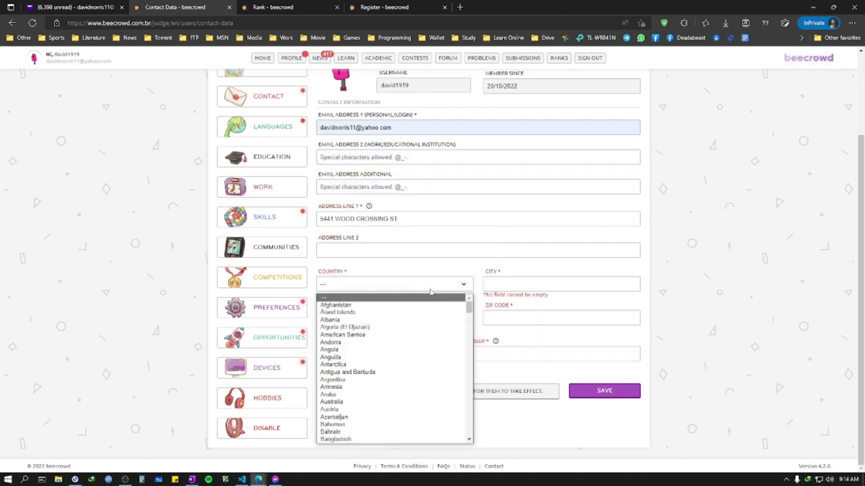
{"action": "left_click", "coordinate": [426, 221]}
{"action": "triple_click", "coordinate": [427, 221]}
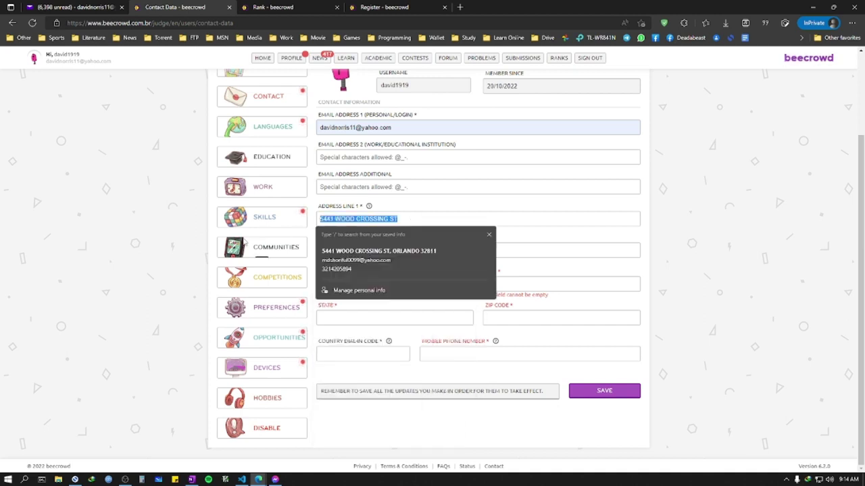
{"action": "key", "text": "BackSpace"}
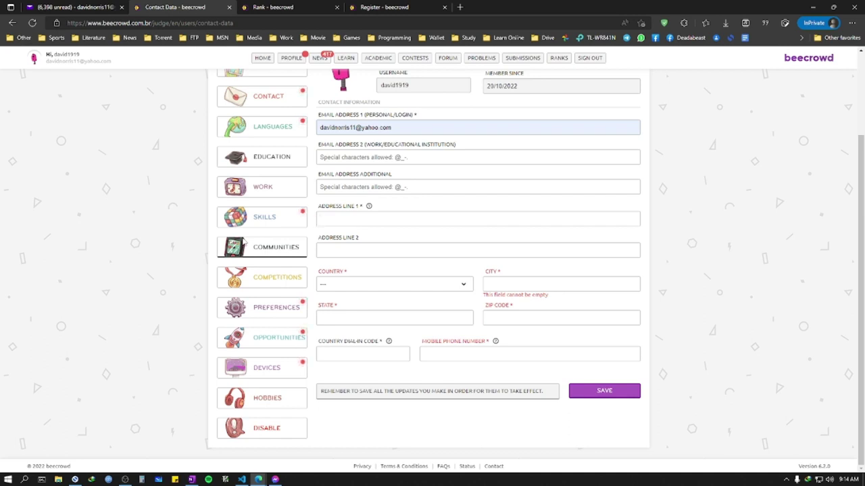
{"action": "type", "text": "khagani"}
{"action": "key", "text": "ctrl+a"}
{"action": "type", "text": "savar, dhaka"}
{"action": "key", "text": "Return"}
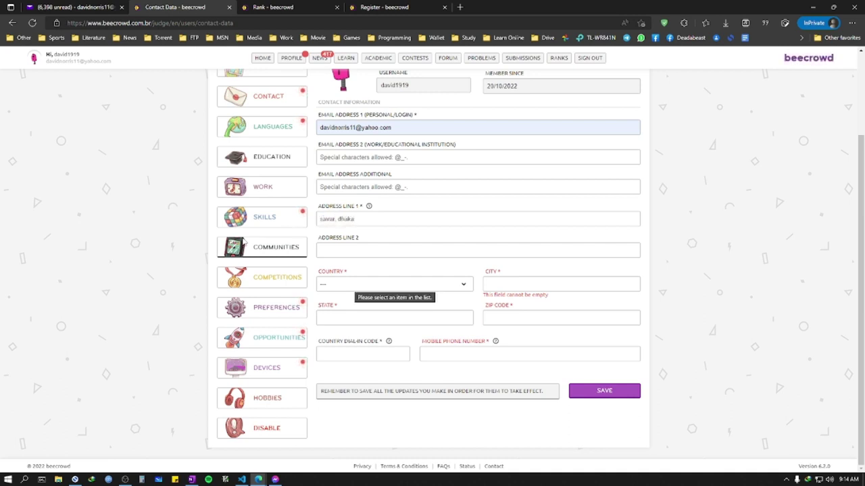
{"action": "key", "text": "b"}
{"action": "left_click", "coordinate": [430, 283]}
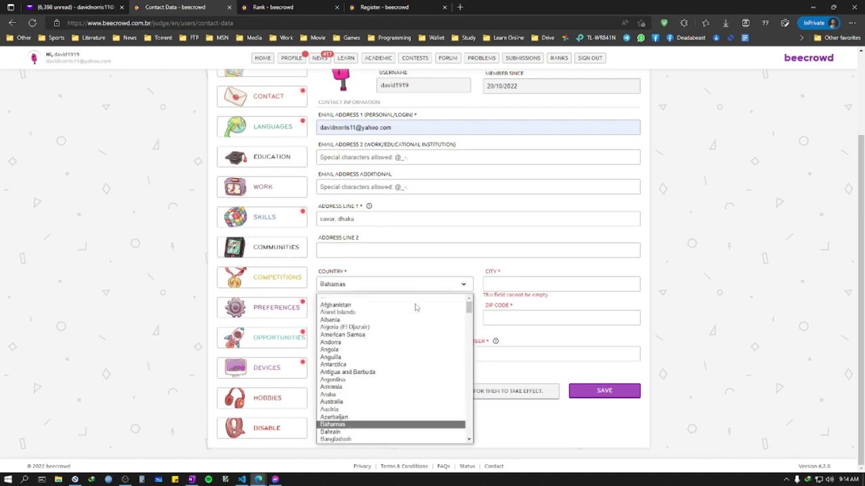
{"action": "scroll", "coordinate": [372, 409], "scroll_direction": "down", "scroll_amount": 1}
Step: Set country Bangladesh, City and State Dhaka, and fill in the zip code
{"action": "left_click", "coordinate": [372, 409]}
{"action": "left_click", "coordinate": [511, 284]}
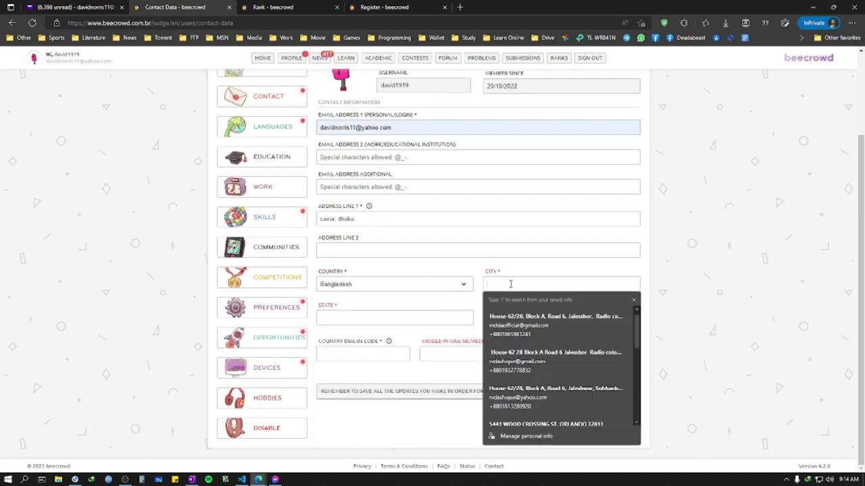
{"action": "type", "text": "Dhaka"}
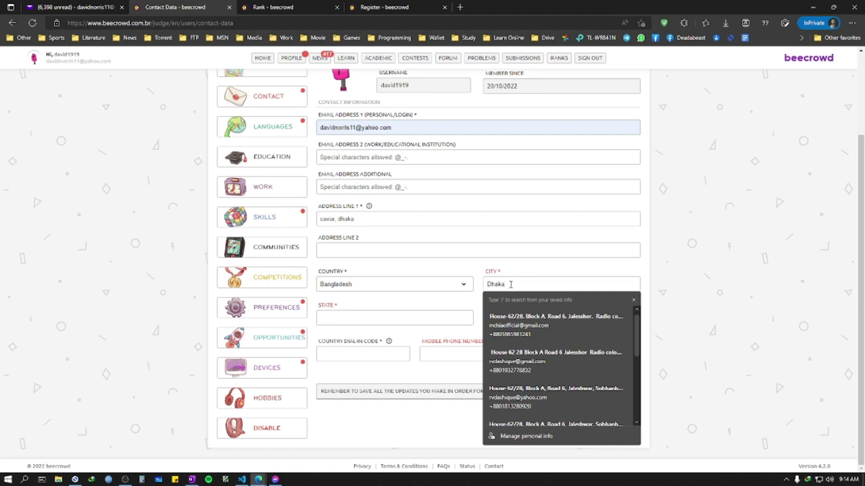
{"action": "left_click", "coordinate": [404, 319]}
{"action": "type", "text": "Dhaka"}
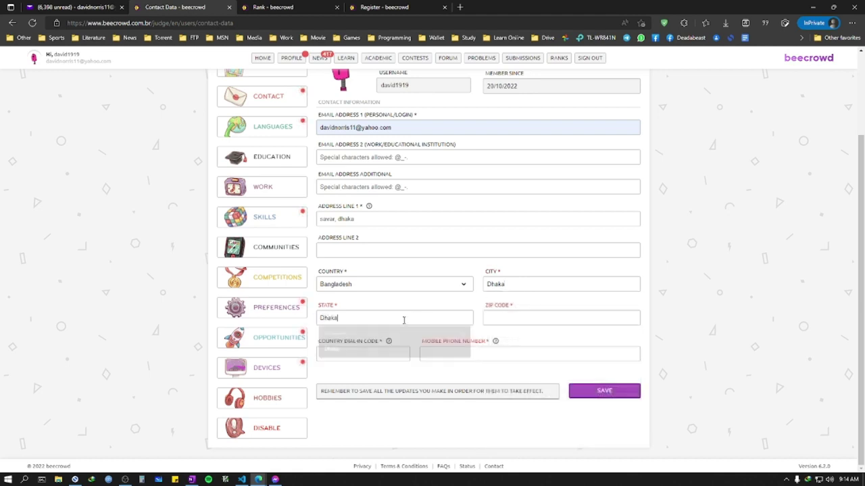
{"action": "left_click", "coordinate": [533, 319]}
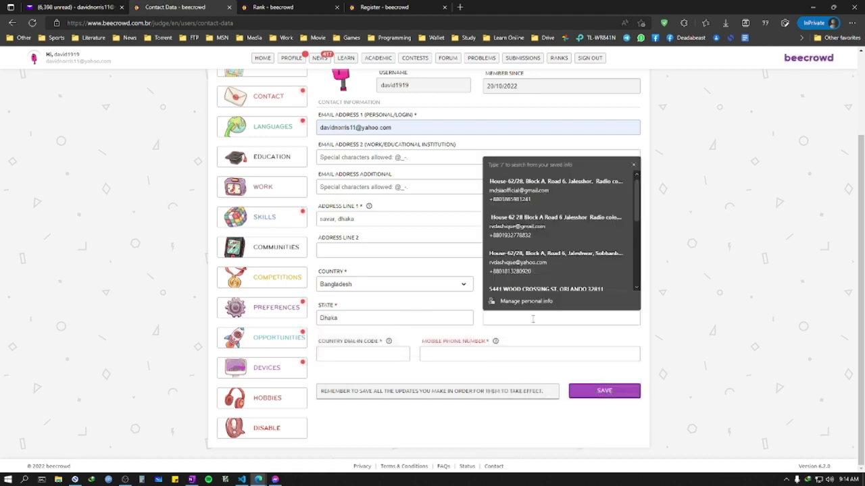
{"action": "type", "text": "13"}
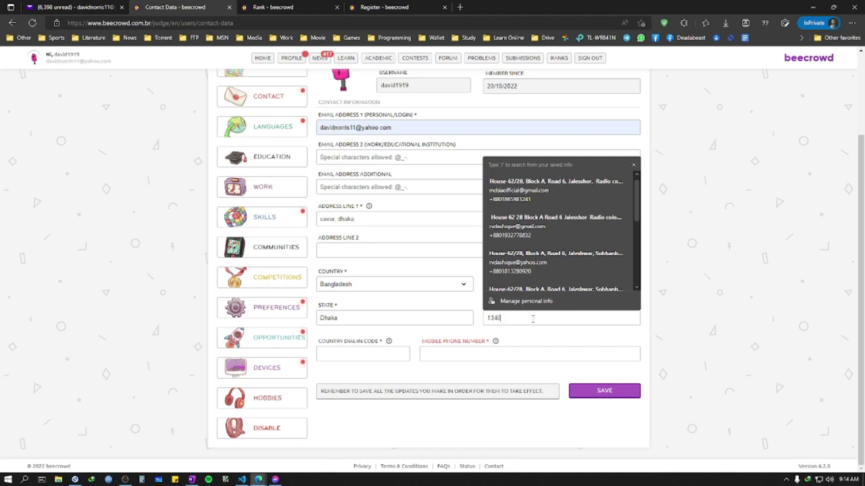
{"action": "type", "text": "40"}
Step: Enter dial-in code +88 and the user's mobile number
{"action": "left_click", "coordinate": [357, 358]}
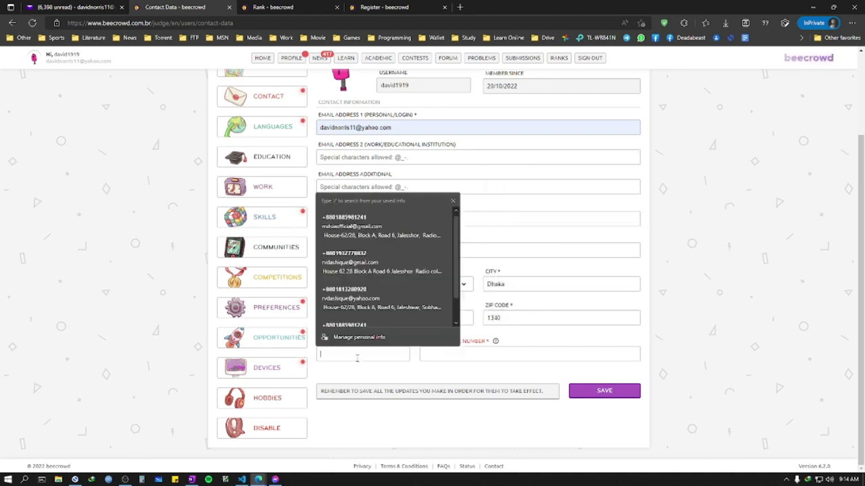
{"action": "type", "text": "+88"}
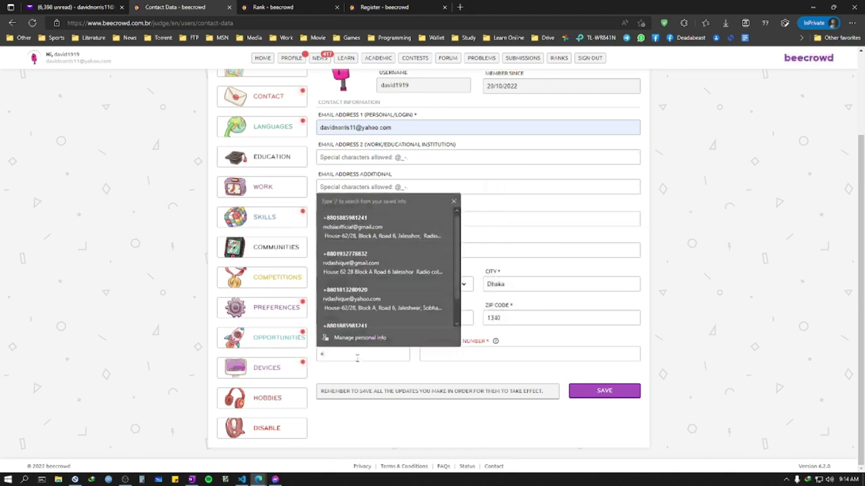
{"action": "left_click", "coordinate": [481, 352]}
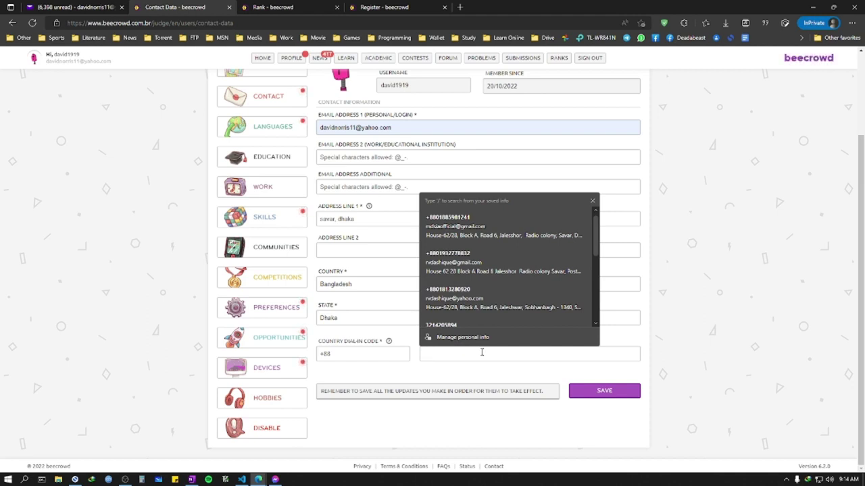
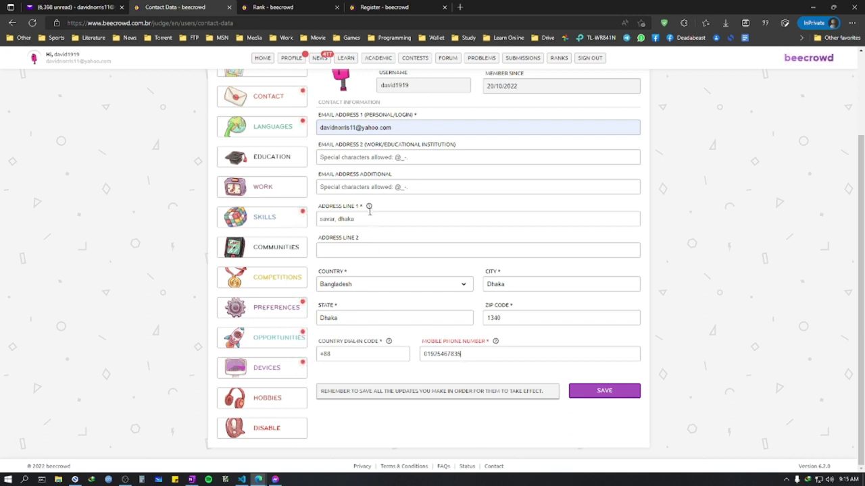
Step: Save the completed Contact Data, raising profile completion to 48%
{"action": "scroll", "coordinate": [361, 203], "scroll_direction": "up", "scroll_amount": 1}
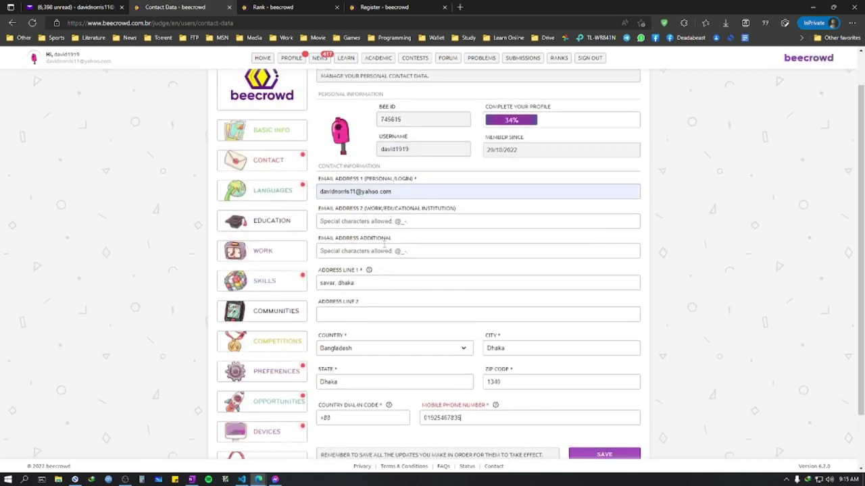
{"action": "scroll", "coordinate": [384, 247], "scroll_direction": "down", "scroll_amount": 1}
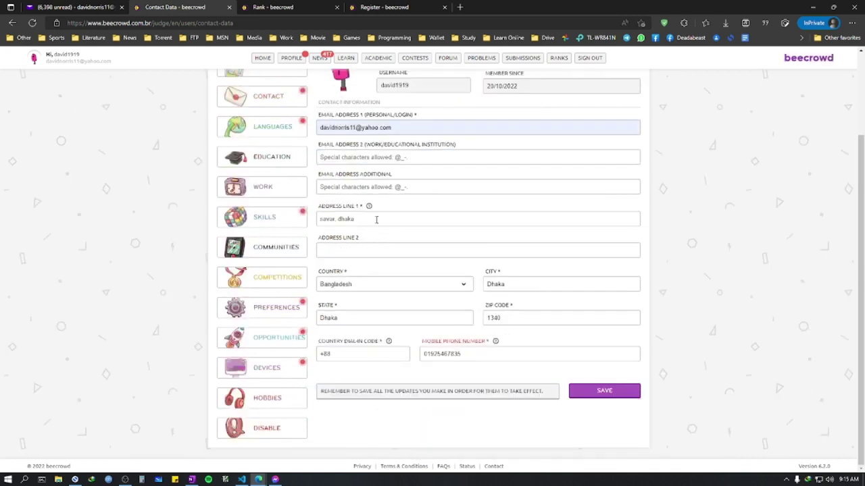
{"action": "left_click", "coordinate": [360, 209]}
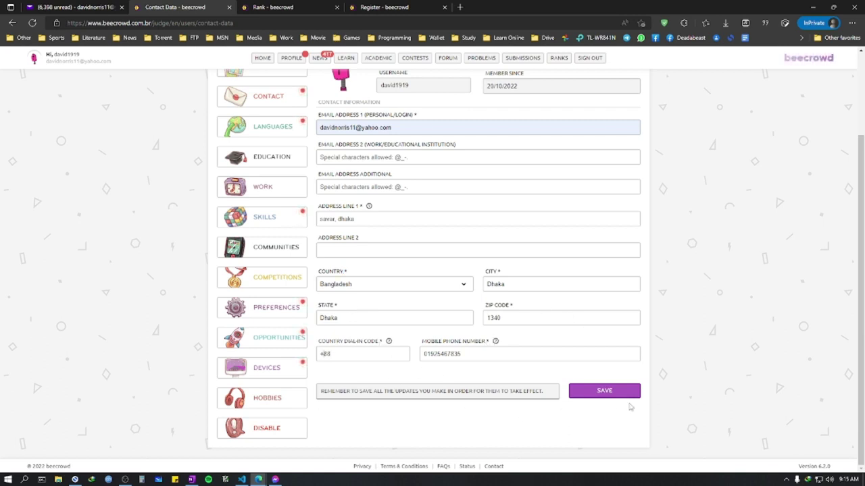
{"action": "left_click", "coordinate": [595, 392]}
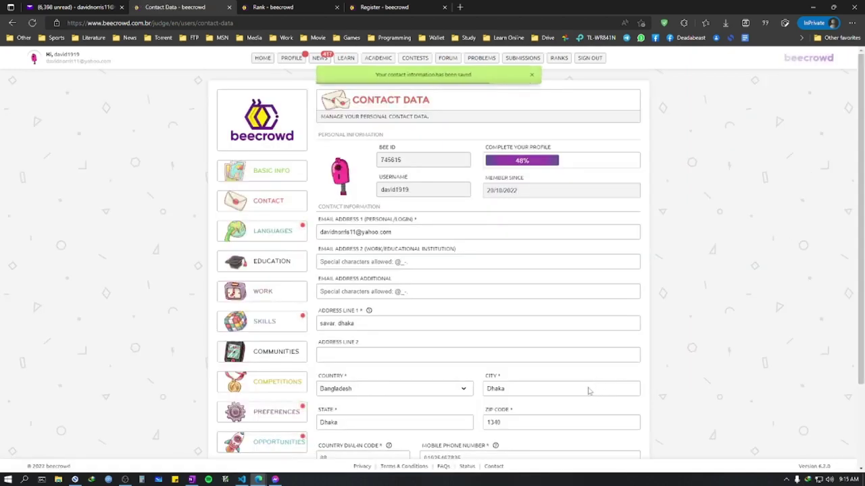
{"action": "scroll", "coordinate": [540, 390], "scroll_direction": "down", "scroll_amount": 3}
{"action": "scroll", "coordinate": [349, 340], "scroll_direction": "up", "scroll_amount": 3}
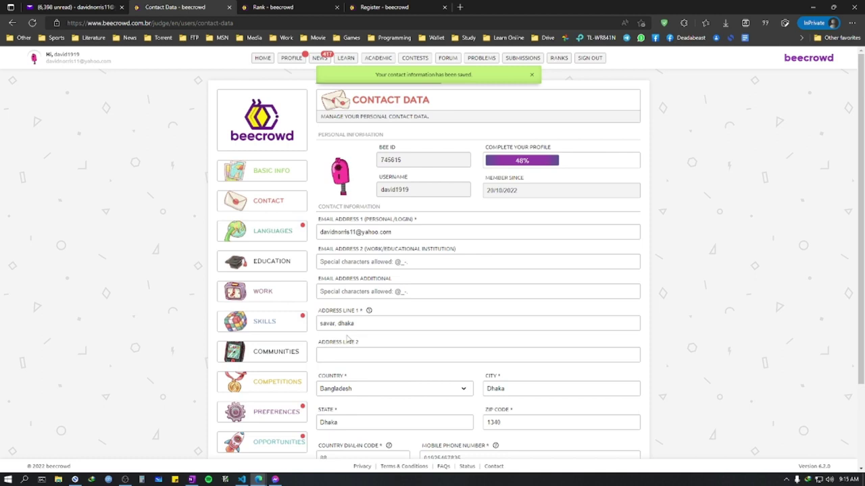
{"action": "left_click", "coordinate": [272, 233]}
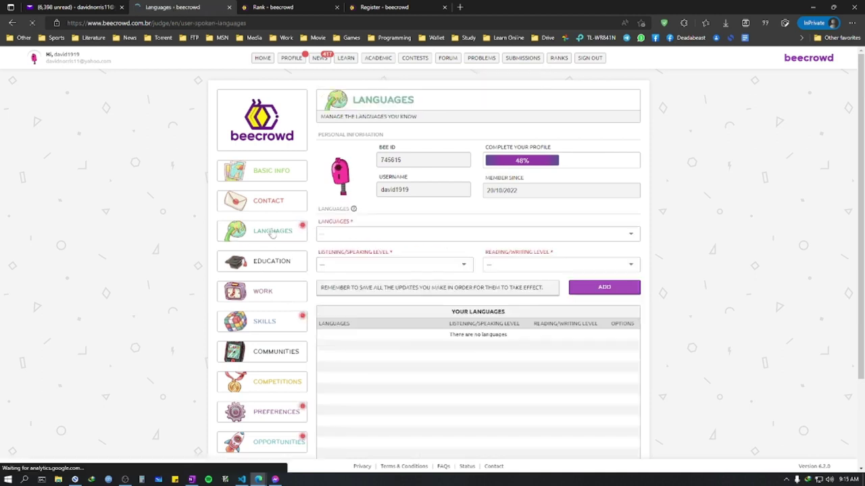
Step: Add Bengali to the known languages at Fluent listening/speaking and Fluent reading/writing
{"action": "left_click", "coordinate": [409, 235]}
{"action": "type", "text": "ban"}
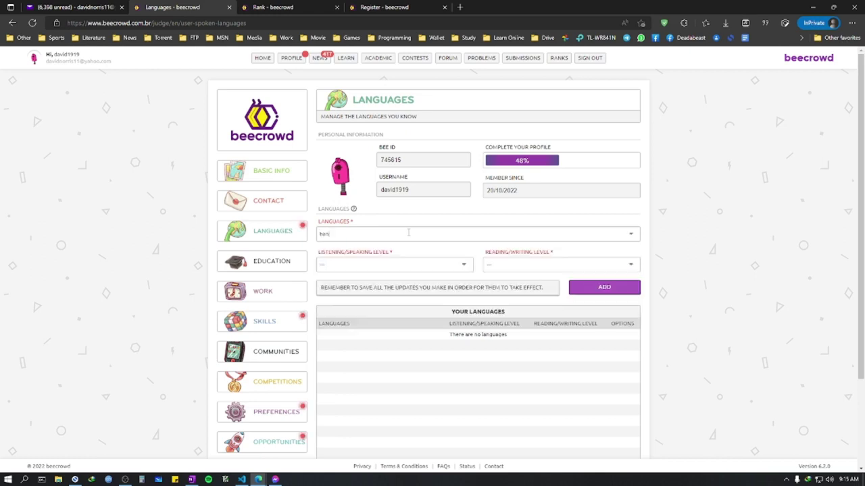
{"action": "left_click", "coordinate": [418, 247]}
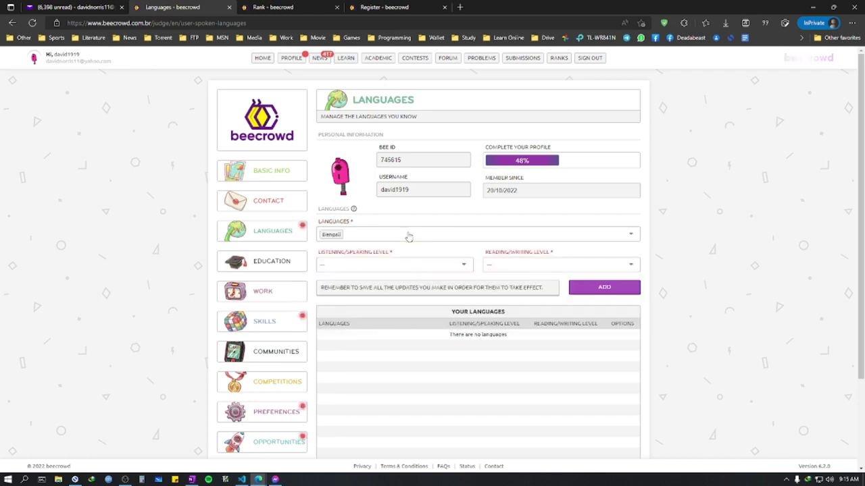
{"action": "left_click", "coordinate": [423, 262]}
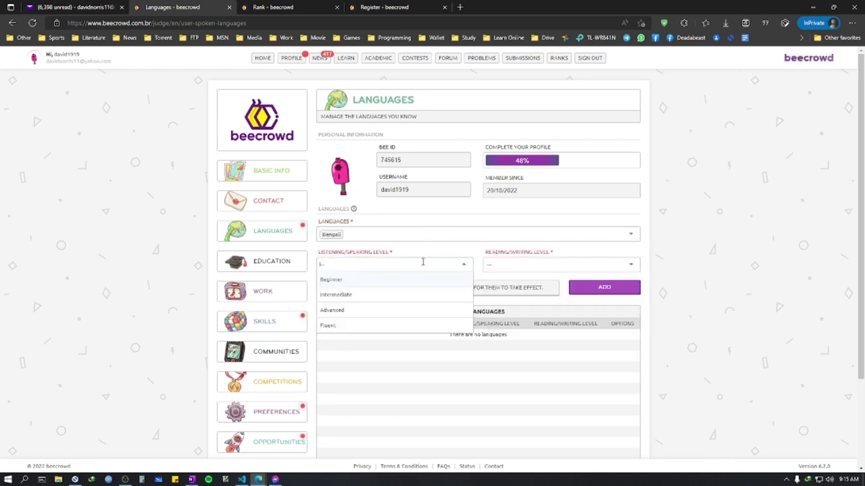
{"action": "left_click", "coordinate": [386, 329]}
{"action": "left_click", "coordinate": [540, 266]}
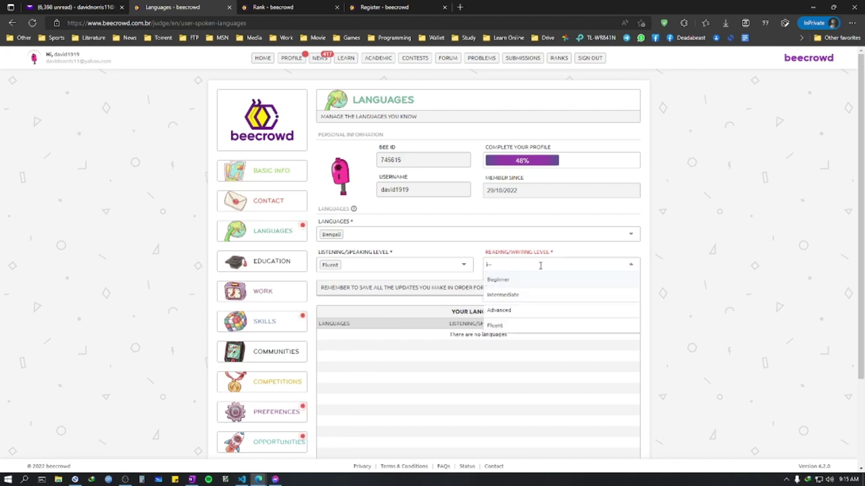
{"action": "left_click", "coordinate": [521, 327]}
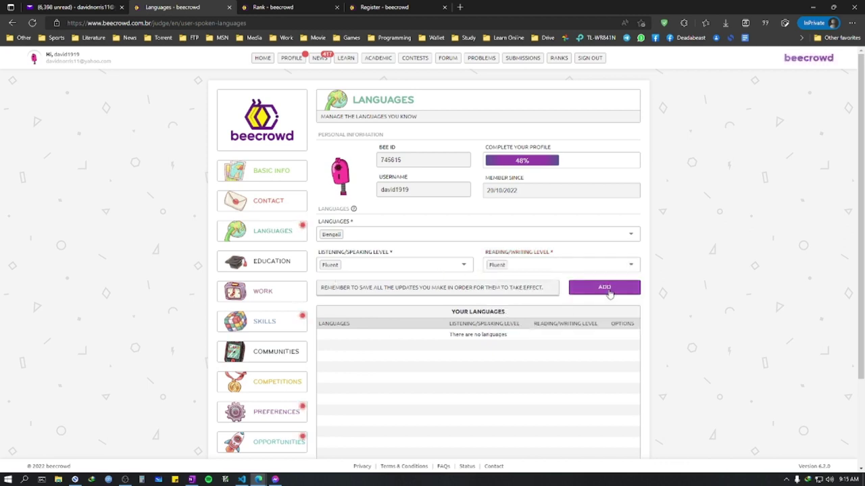
{"action": "left_click", "coordinate": [605, 290]}
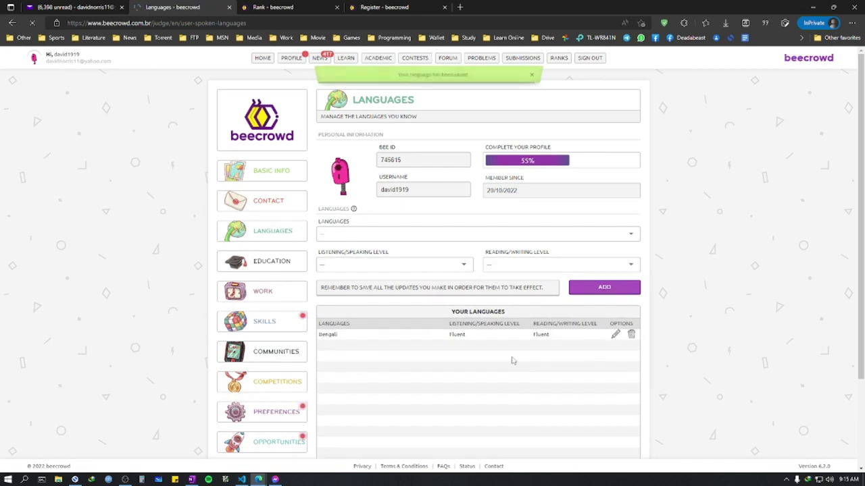
Step: Add English with Beginner listening/speaking and Intermediate reading/writing
{"action": "left_click", "coordinate": [385, 233]}
{"action": "type", "text": "eng"}
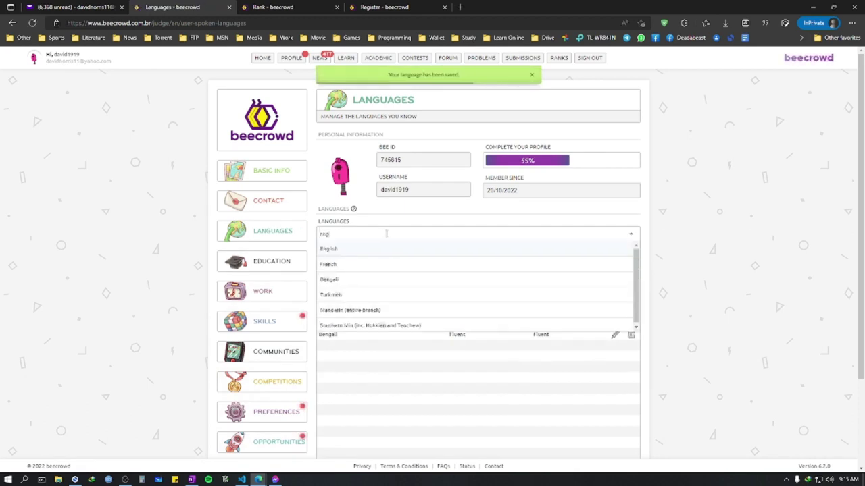
{"action": "left_click", "coordinate": [366, 250]}
{"action": "left_click", "coordinate": [385, 263]}
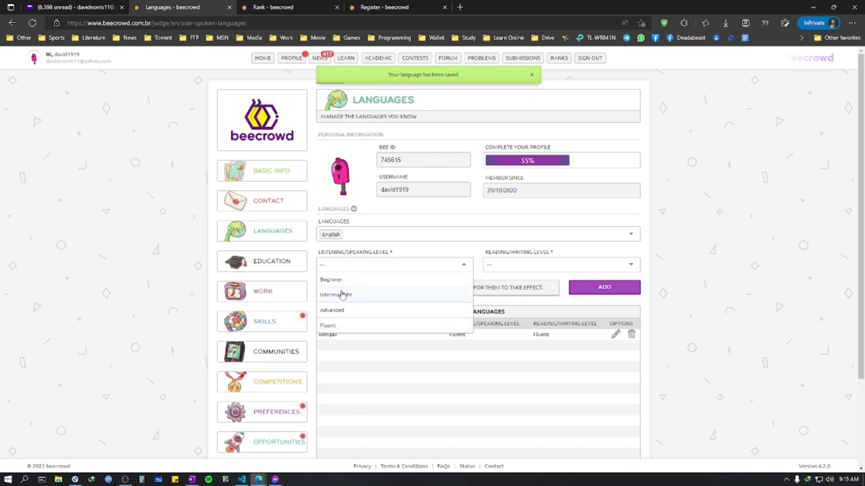
{"action": "left_click", "coordinate": [338, 293]}
{"action": "left_click", "coordinate": [543, 265]}
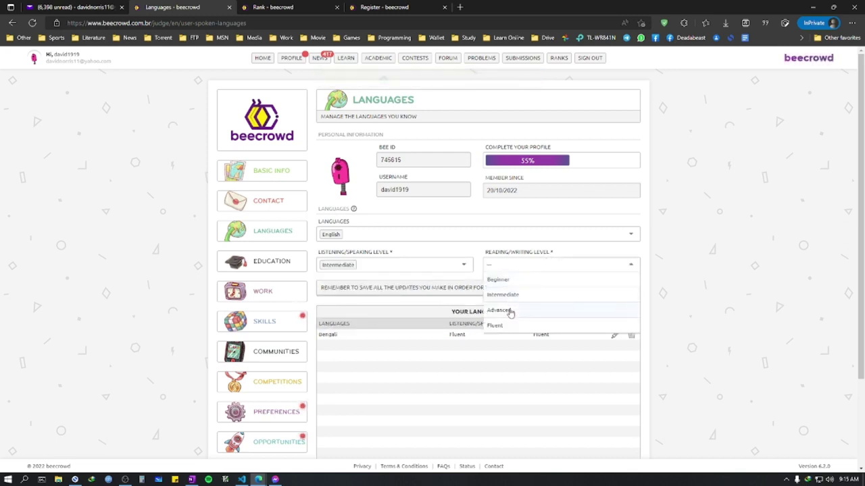
{"action": "left_click", "coordinate": [509, 296]}
{"action": "left_click", "coordinate": [378, 264]}
{"action": "left_click", "coordinate": [353, 281]}
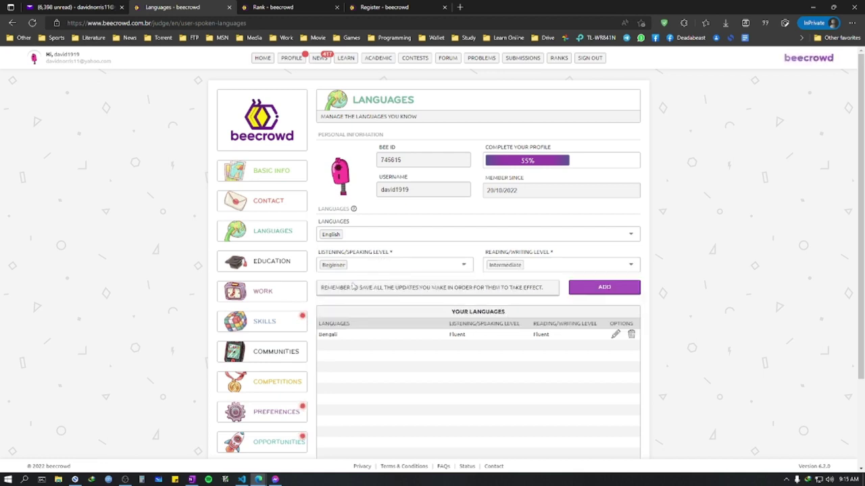
{"action": "left_click", "coordinate": [604, 288]}
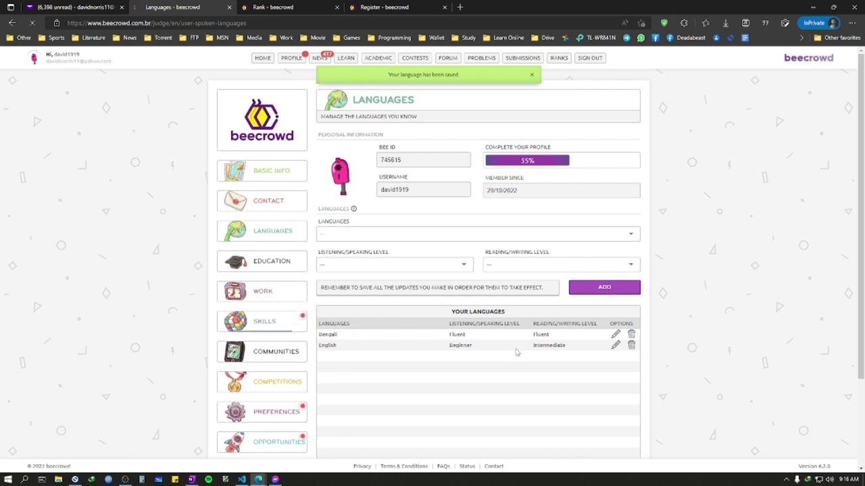
Step: In Skills, choose C – ISO/IEC 9899 with Beginner (0-2 years) proficiency
{"action": "left_click", "coordinate": [273, 325]}
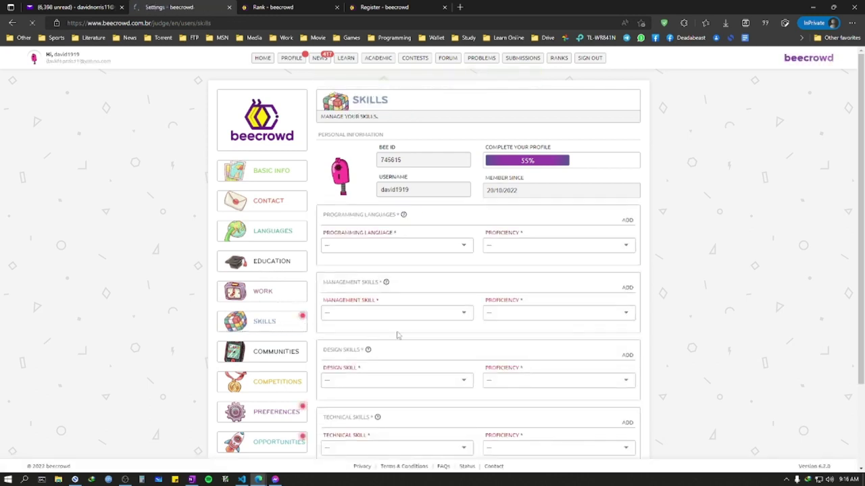
{"action": "left_click", "coordinate": [372, 246]}
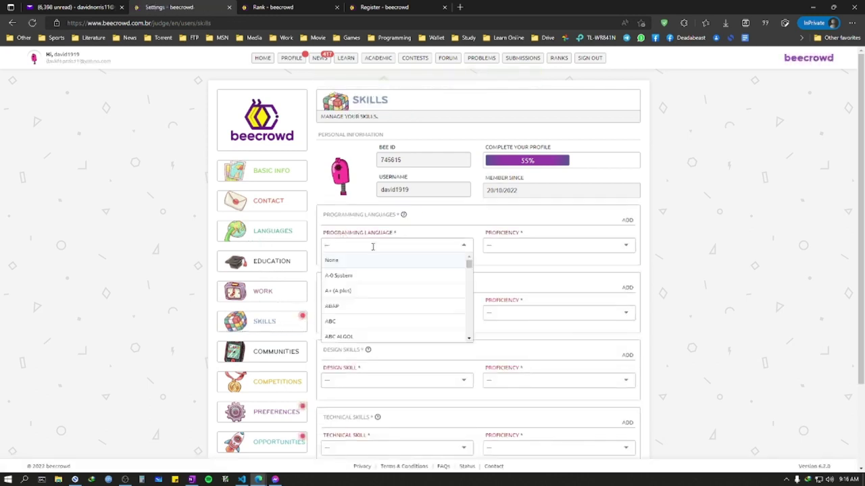
{"action": "type", "text": "c"}
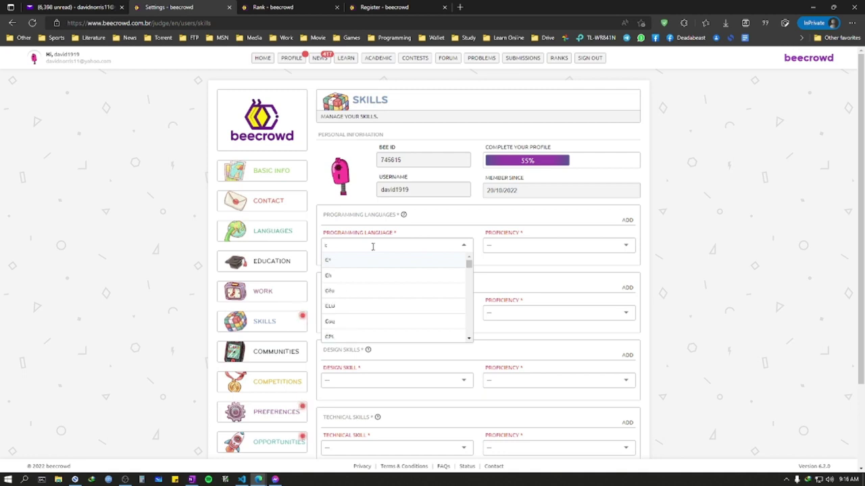
{"action": "type", "text": "++"}
{"action": "key", "text": "BackSpace"}
{"action": "key", "text": "BackSpace"}
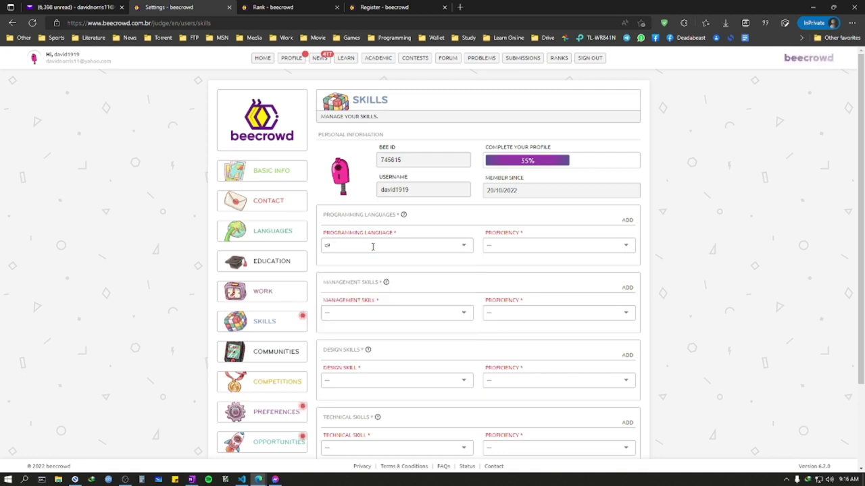
{"action": "scroll", "coordinate": [372, 291], "scroll_direction": "down", "scroll_amount": 5}
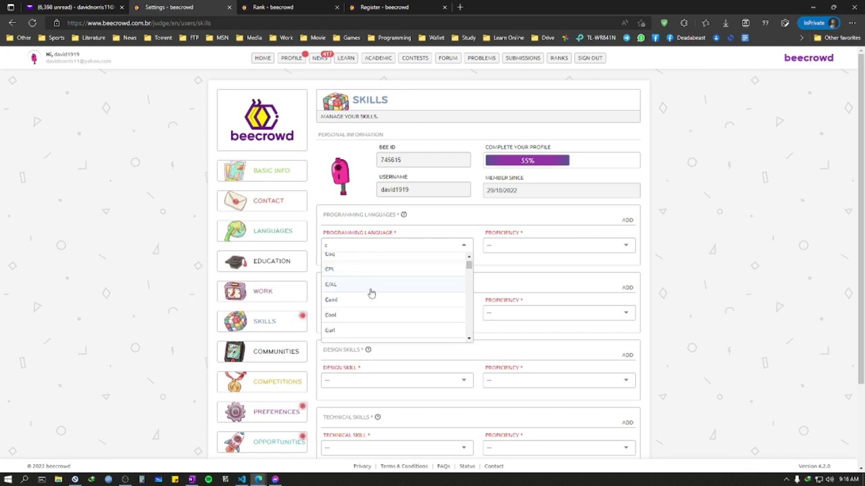
{"action": "scroll", "coordinate": [371, 296], "scroll_direction": "down", "scroll_amount": 5}
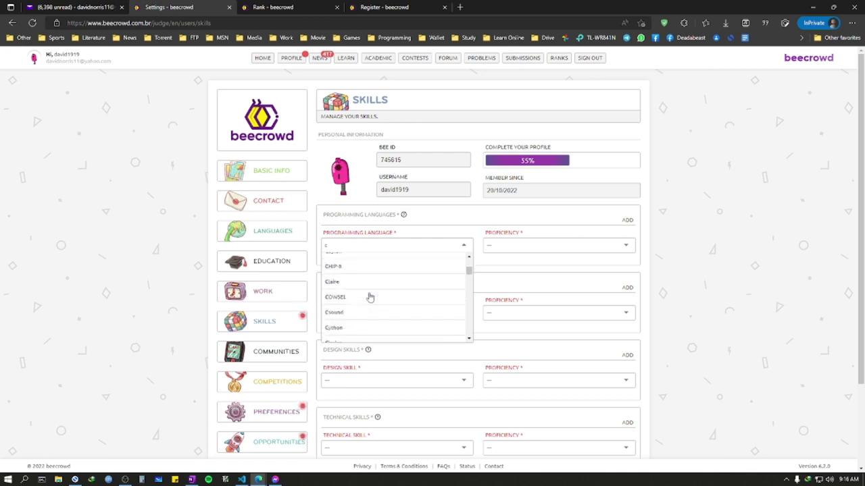
{"action": "scroll", "coordinate": [370, 297], "scroll_direction": "down", "scroll_amount": 3}
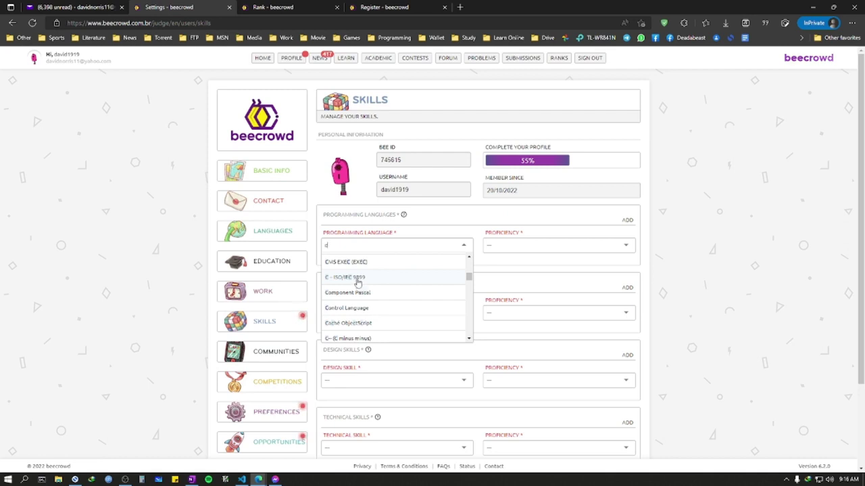
{"action": "scroll", "coordinate": [372, 284], "scroll_direction": "down", "scroll_amount": 2}
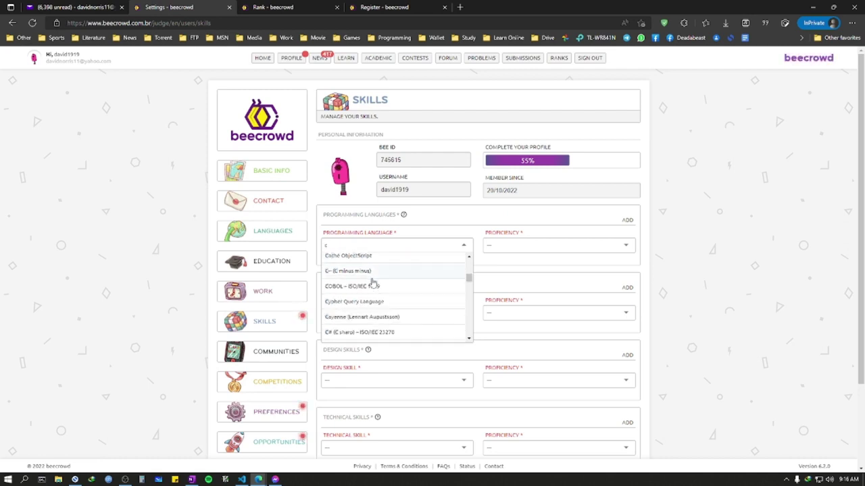
{"action": "scroll", "coordinate": [372, 283], "scroll_direction": "up", "scroll_amount": 1}
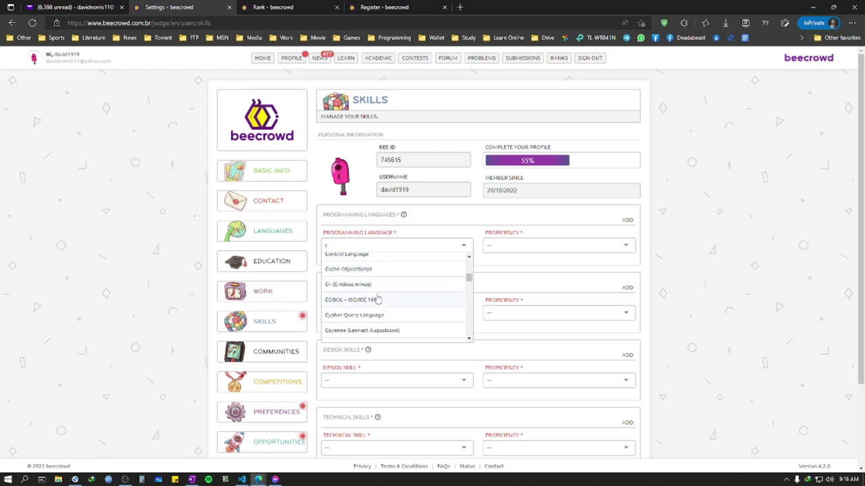
{"action": "scroll", "coordinate": [403, 296], "scroll_direction": "up", "scroll_amount": 3}
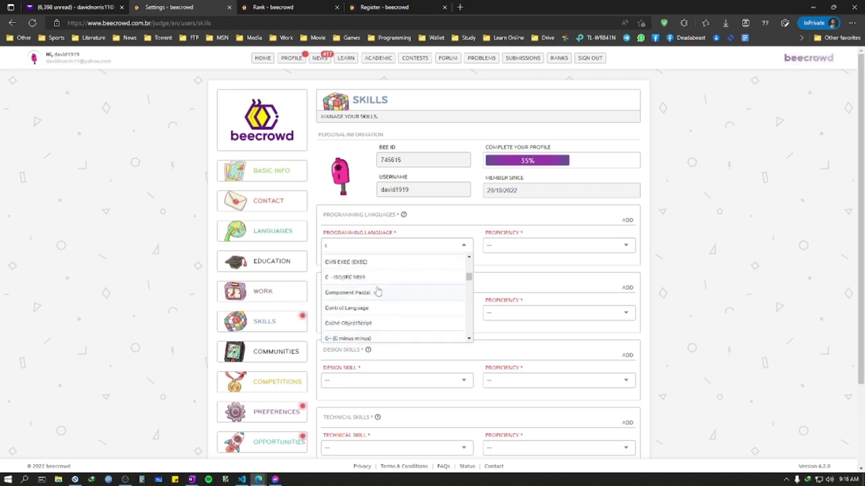
{"action": "left_click", "coordinate": [457, 277]}
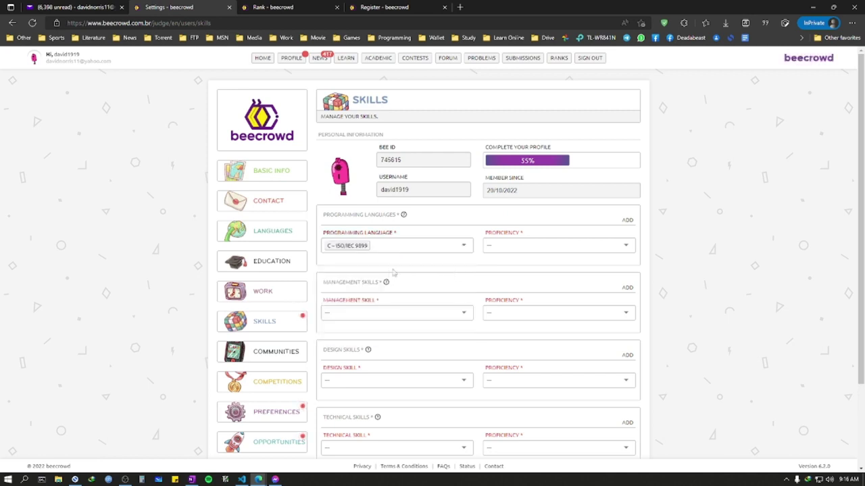
{"action": "left_click", "coordinate": [517, 245]}
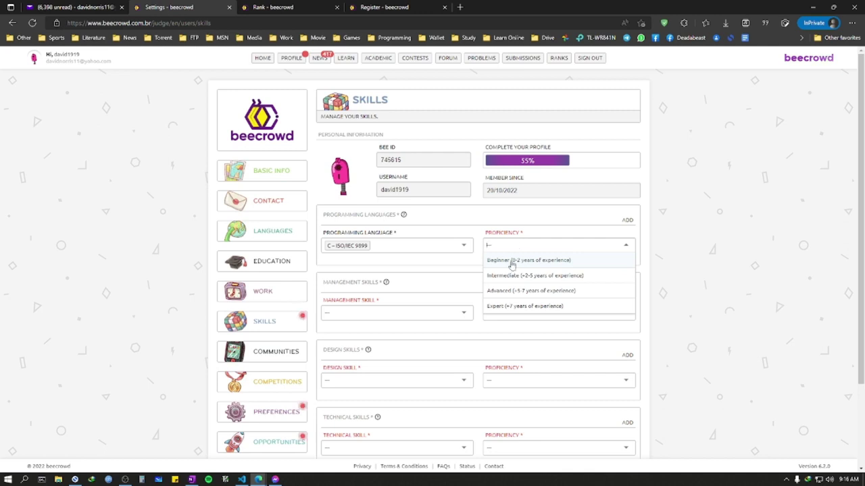
{"action": "left_click", "coordinate": [378, 314]}
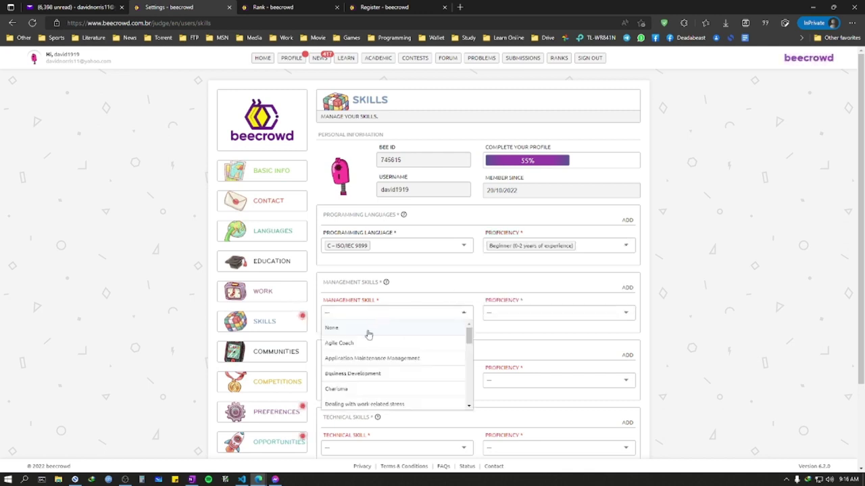
Step: Set management, design and technical skills to None and save the skills
{"action": "left_click", "coordinate": [361, 326]}
{"action": "left_click", "coordinate": [344, 380]}
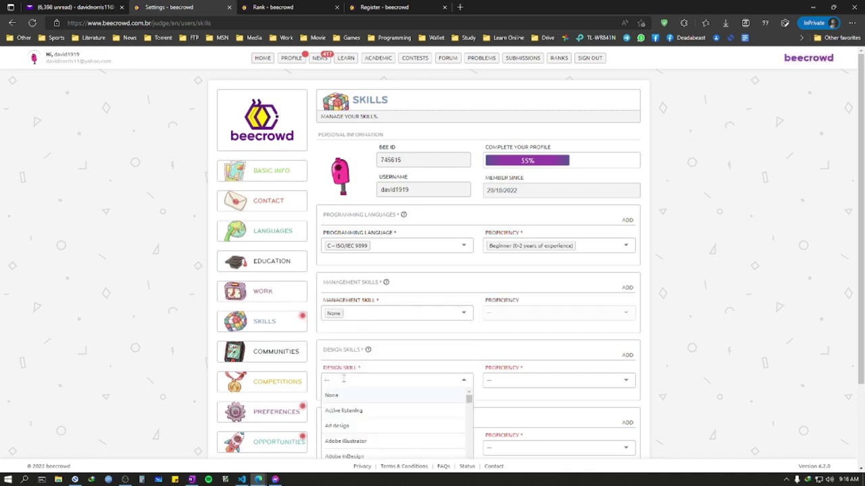
{"action": "scroll", "coordinate": [400, 329], "scroll_direction": "down", "scroll_amount": 2}
{"action": "left_click", "coordinate": [337, 291]}
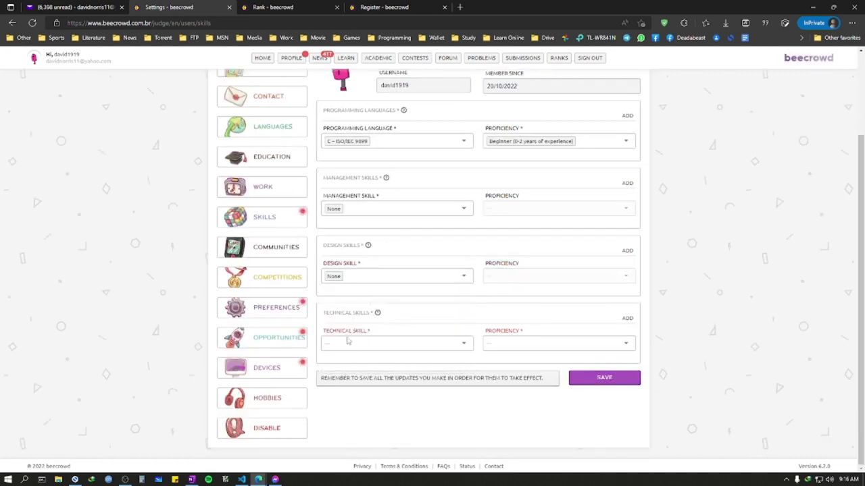
{"action": "left_click", "coordinate": [348, 344]}
{"action": "left_click", "coordinate": [534, 368]}
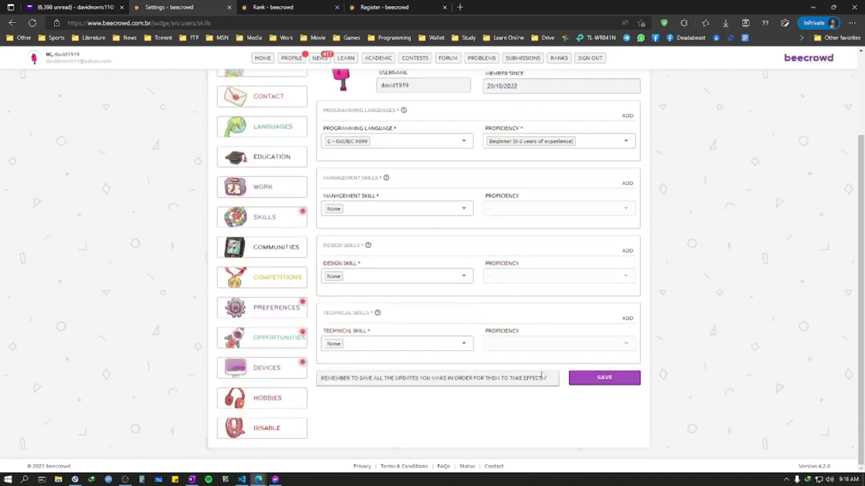
{"action": "left_click", "coordinate": [594, 384]}
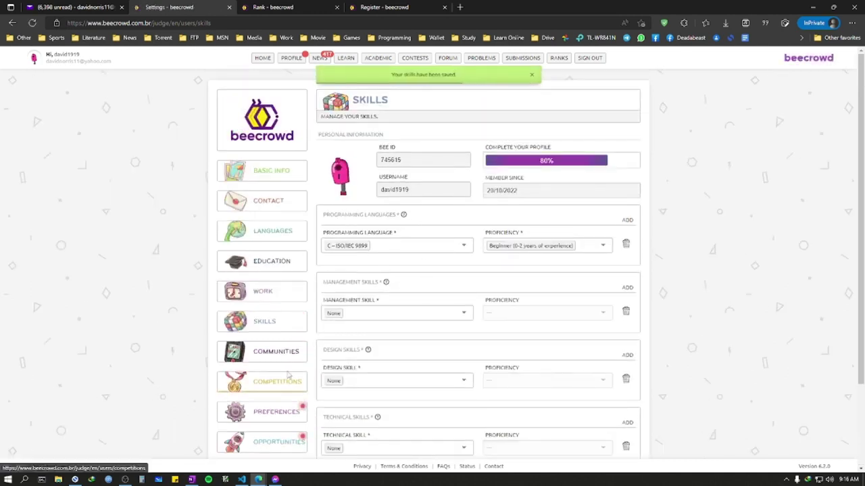
{"action": "scroll", "coordinate": [282, 320], "scroll_direction": "down", "scroll_amount": 2}
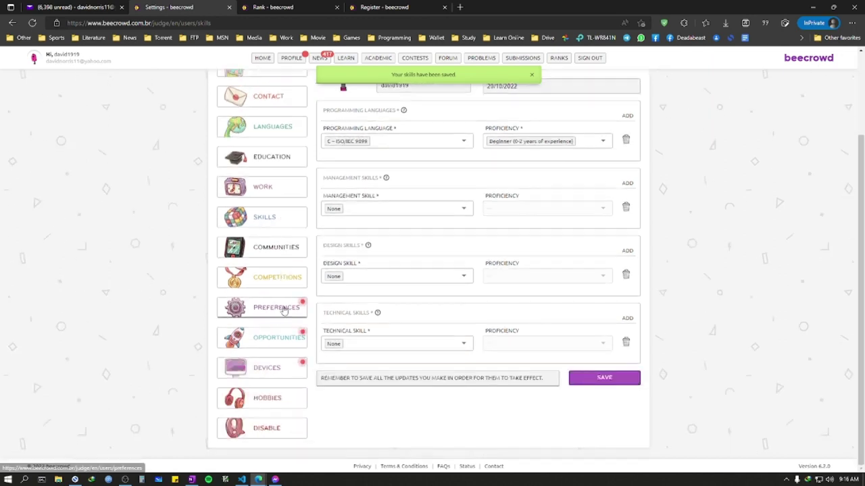
Step: In Preferences, choose C++17 as the preferred development language
{"action": "left_click", "coordinate": [285, 309]}
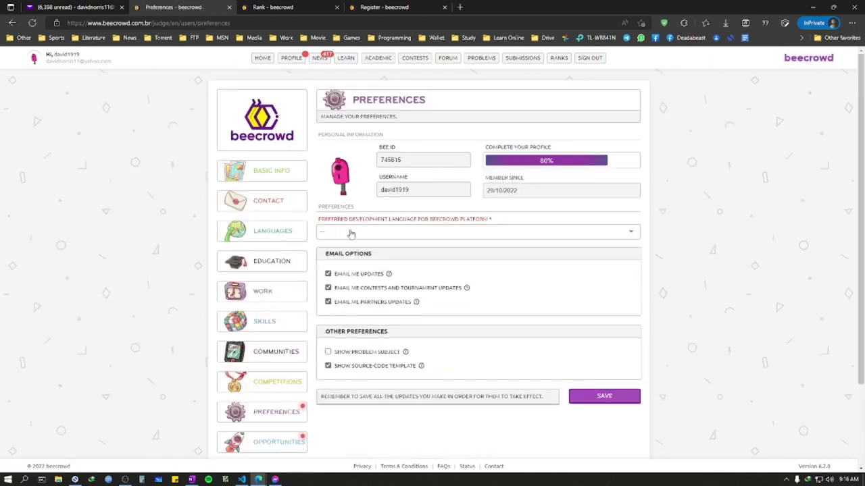
{"action": "left_click", "coordinate": [382, 234]}
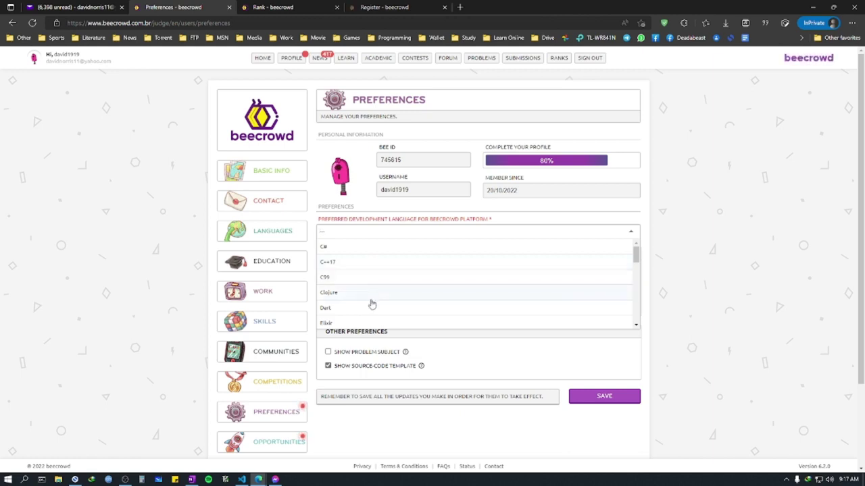
{"action": "scroll", "coordinate": [371, 305], "scroll_direction": "down", "scroll_amount": 1}
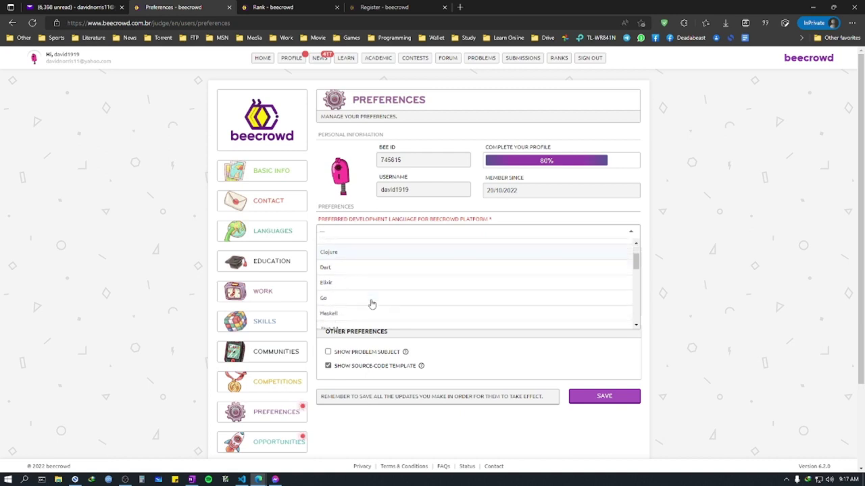
{"action": "scroll", "coordinate": [371, 305], "scroll_direction": "up", "scroll_amount": 1}
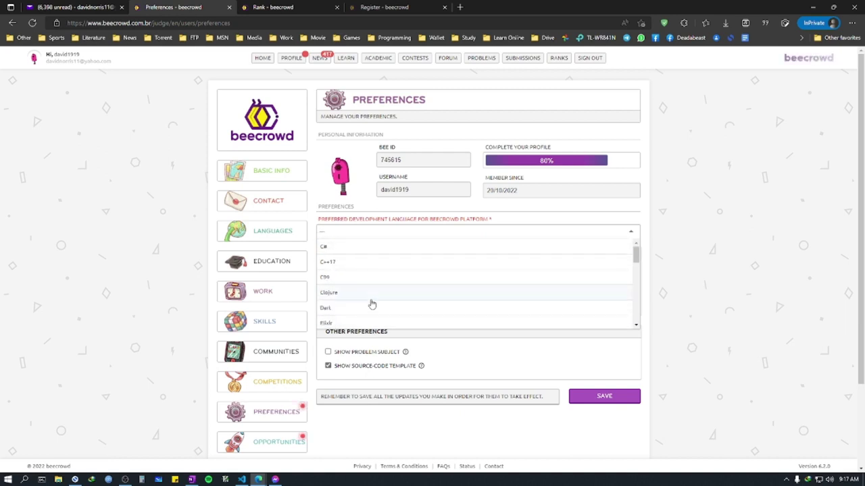
{"action": "scroll", "coordinate": [371, 304], "scroll_direction": "down", "scroll_amount": 1}
{"action": "scroll", "coordinate": [371, 303], "scroll_direction": "up", "scroll_amount": 1}
{"action": "left_click", "coordinate": [367, 264]}
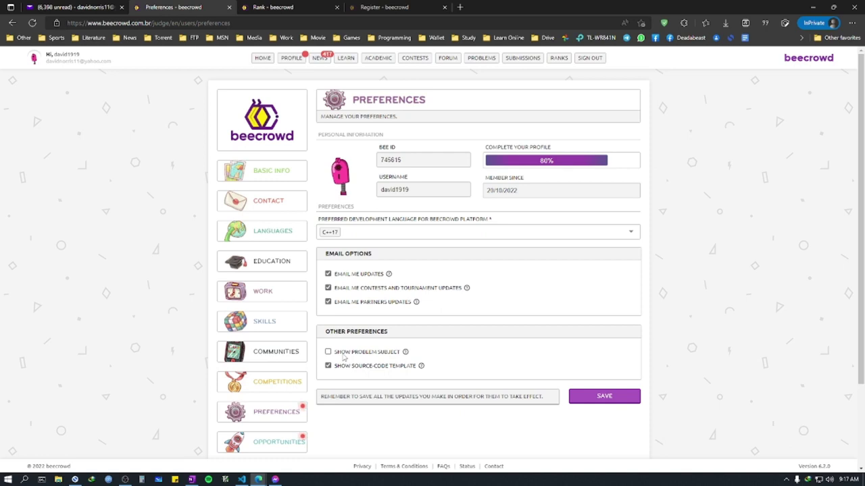
Step: Leave Show Problem Subject turned off and save the preferences
{"action": "left_click", "coordinate": [380, 355]}
{"action": "double_click", "coordinate": [381, 352]}
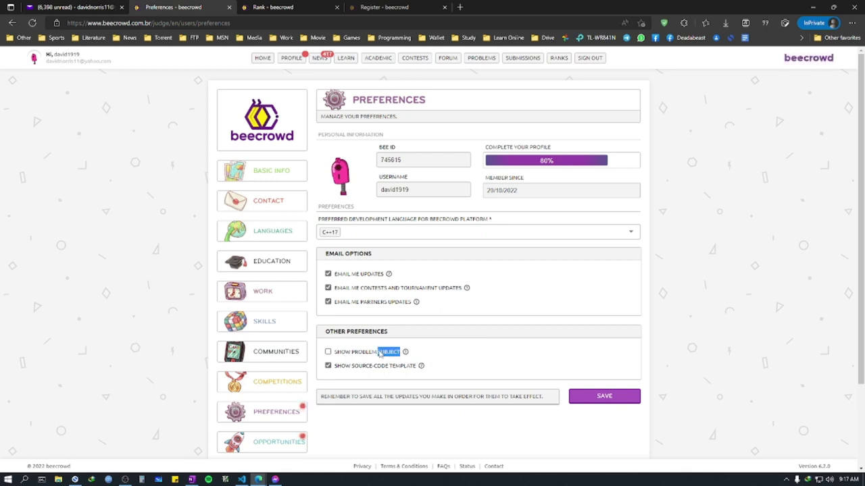
{"action": "left_click", "coordinate": [530, 383]}
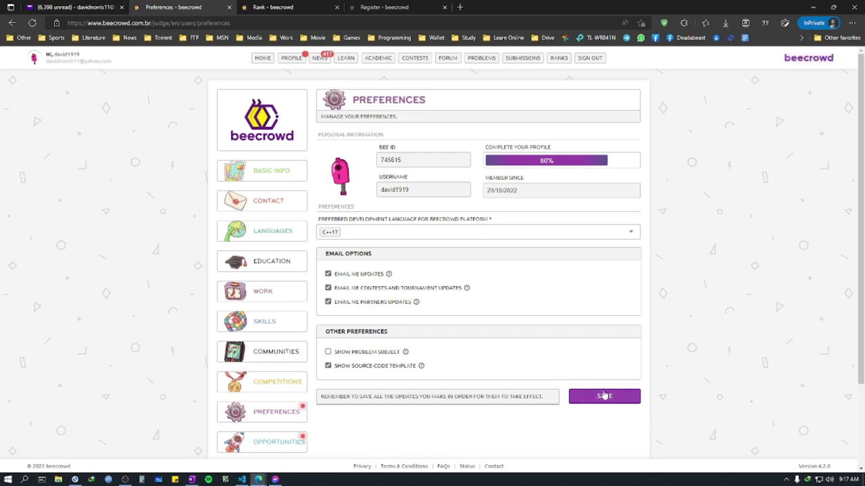
{"action": "left_click", "coordinate": [601, 396]}
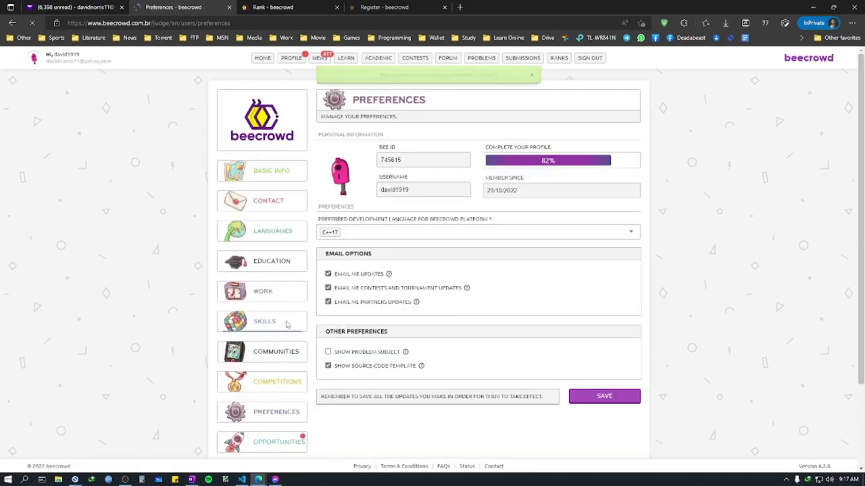
{"action": "scroll", "coordinate": [284, 365], "scroll_direction": "down", "scroll_amount": 2}
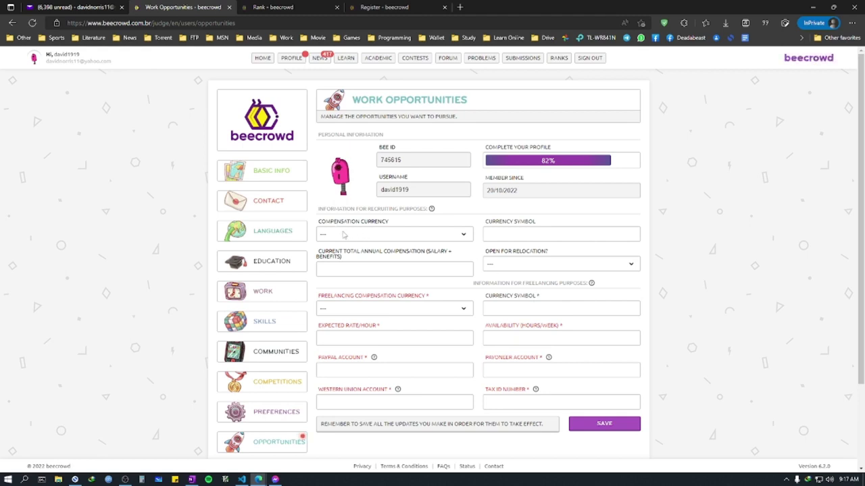
Step: Set the freelancing currency to US Dollar, leaving the recruiting compensation currency blank
{"action": "left_click", "coordinate": [374, 237]}
{"action": "left_click", "coordinate": [371, 245]}
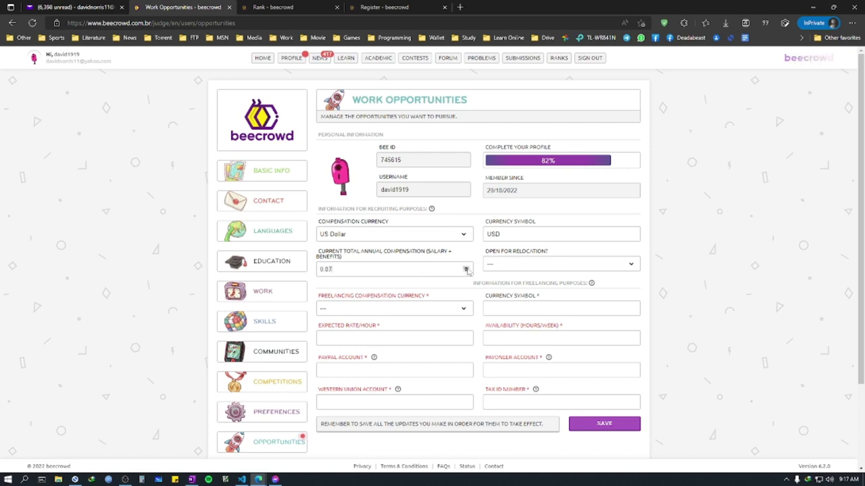
{"action": "left_click", "coordinate": [466, 268]}
{"action": "left_click", "coordinate": [466, 267]}
{"action": "left_click", "coordinate": [466, 268]}
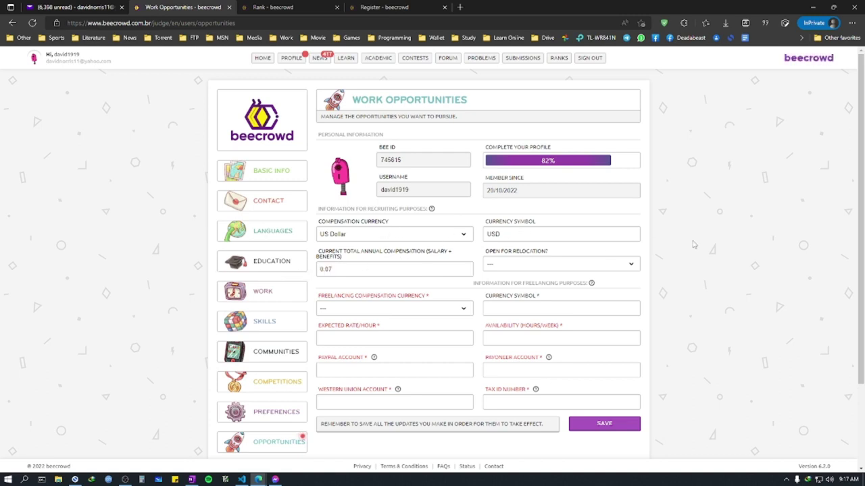
{"action": "scroll", "coordinate": [645, 256], "scroll_direction": "down", "scroll_amount": 1}
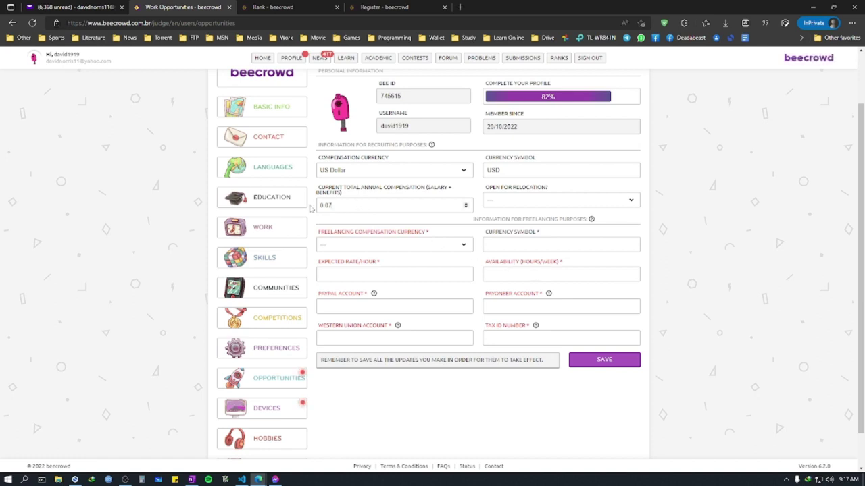
{"action": "left_click", "coordinate": [396, 245]}
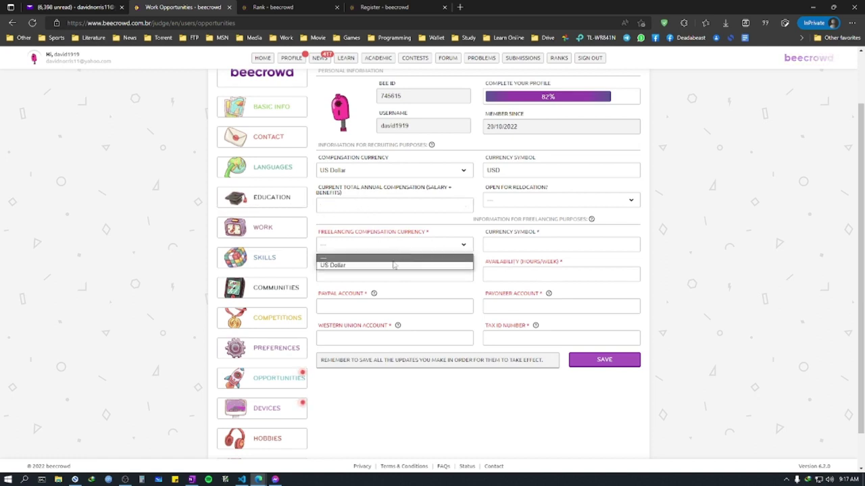
{"action": "left_click", "coordinate": [394, 266]}
{"action": "left_click", "coordinate": [395, 170]}
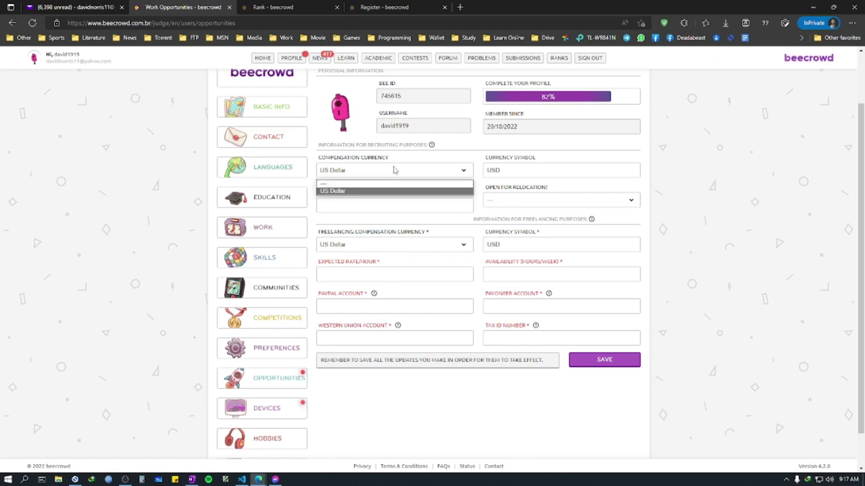
{"action": "left_click", "coordinate": [384, 185]}
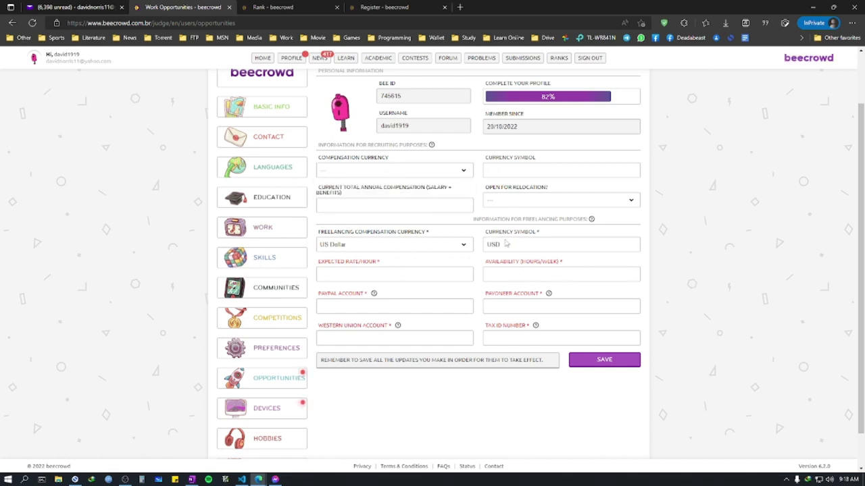
Step: Enter an expected hourly rate of 10 and availability of 25 hours per week
{"action": "left_click", "coordinate": [400, 273]}
{"action": "type", "text": "10"}
{"action": "key", "text": "Return"}
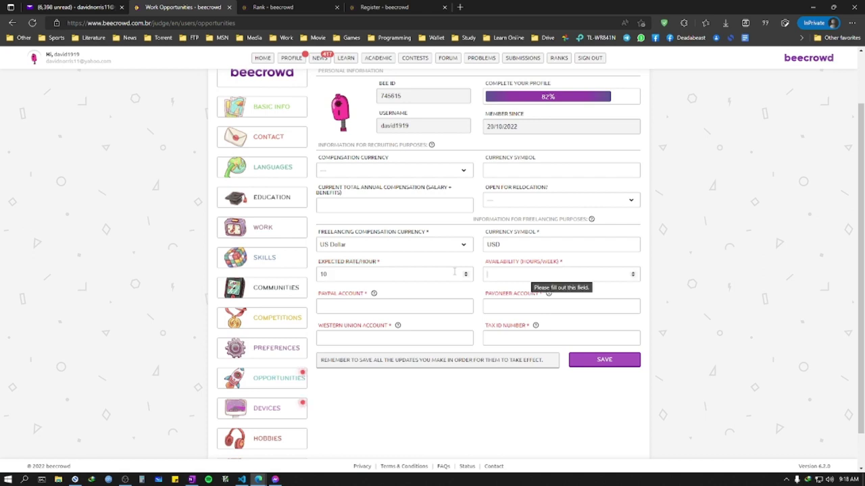
{"action": "type", "text": "1"}
{"action": "type", "text": "20"}
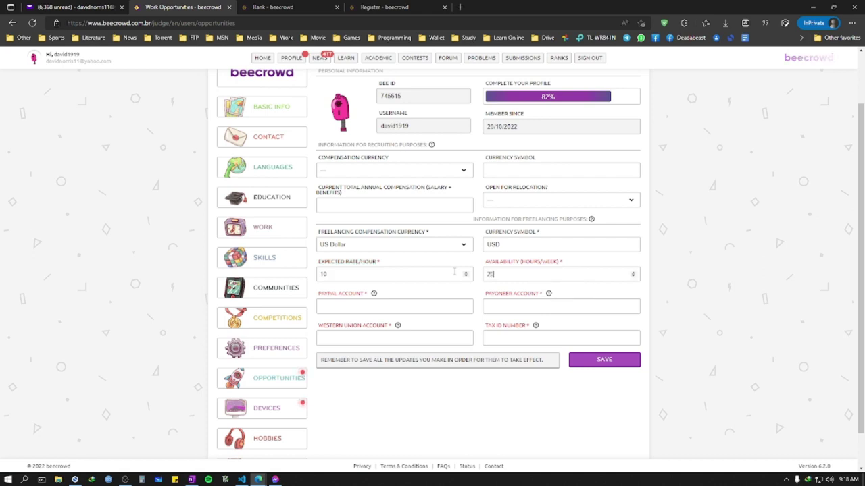
{"action": "mouse_move", "coordinate": [320, 267]}
{"action": "left_mouse_down"}
{"action": "mouse_move", "coordinate": [394, 268]}
{"action": "mouse_move", "coordinate": [316, 266]}
{"action": "left_mouse_up"}
{"action": "left_click", "coordinate": [392, 265]}
{"action": "left_click", "coordinate": [367, 288]}
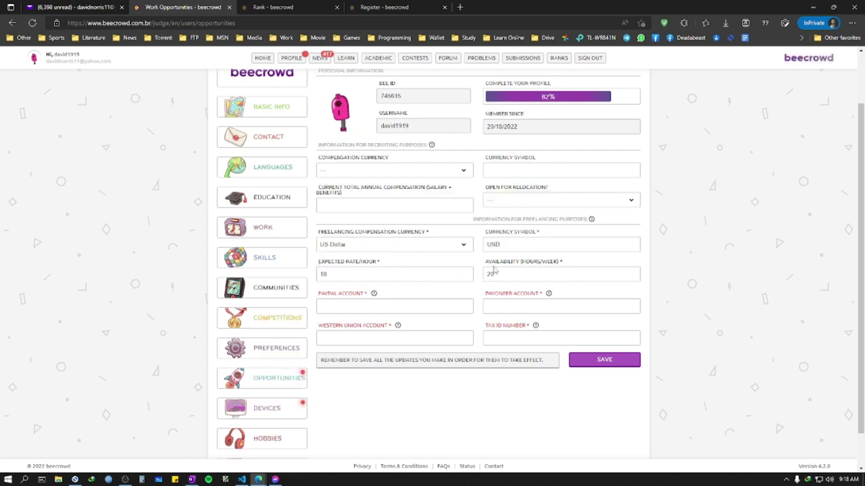
{"action": "left_click_drag", "start_coordinate": [485, 263], "coordinate": [573, 267]}
{"action": "left_click", "coordinate": [573, 266]}
{"action": "type", "text": "25"}
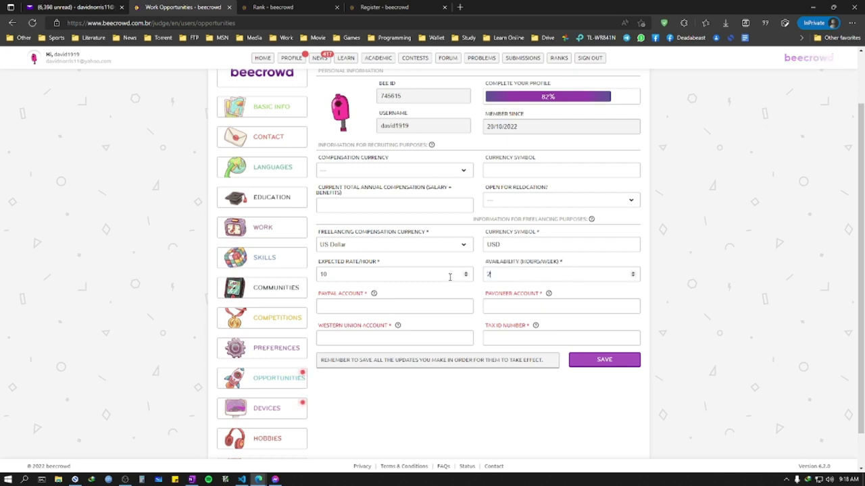
Step: Fill in the PayPal and Payoneer accounts and tax ID number, then save
{"action": "left_click", "coordinate": [426, 305]}
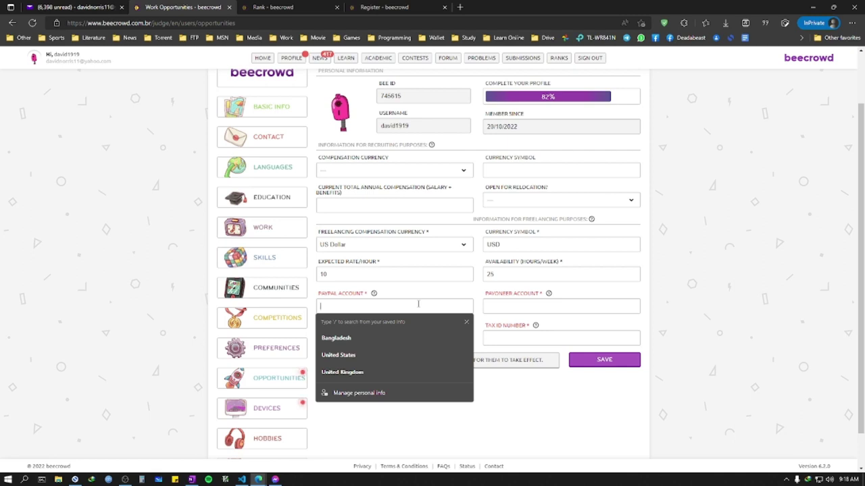
{"action": "type", "text": "davidnorris"}
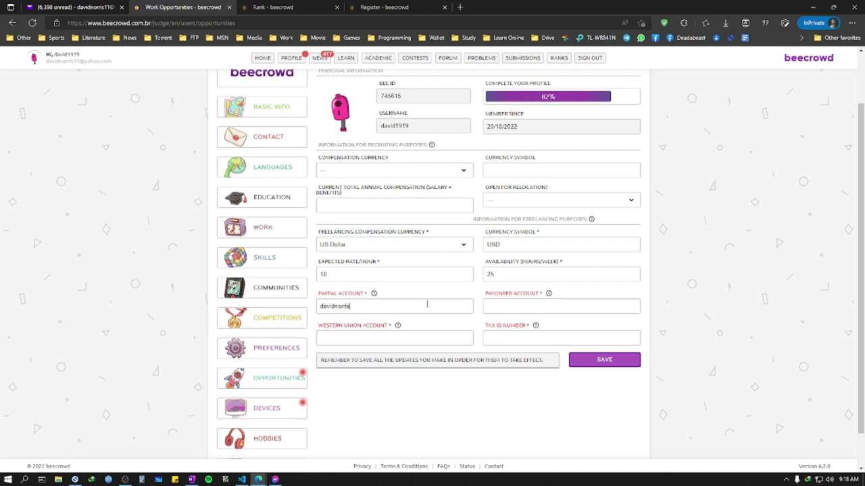
{"action": "key", "text": "Tab"}
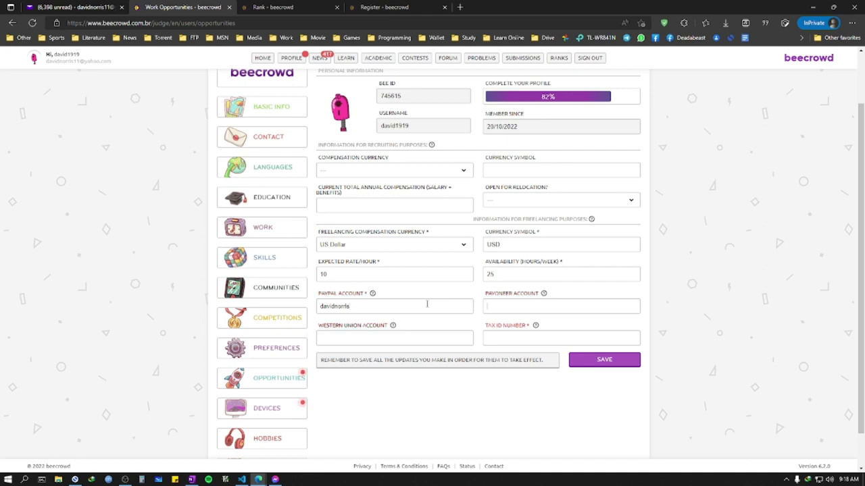
{"action": "type", "text": "davidnorrisdavidnorris"}
{"action": "key", "text": "Return"}
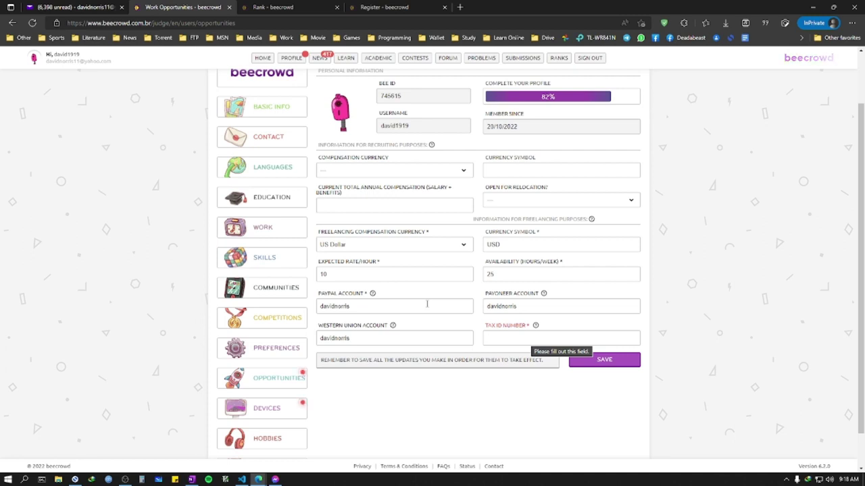
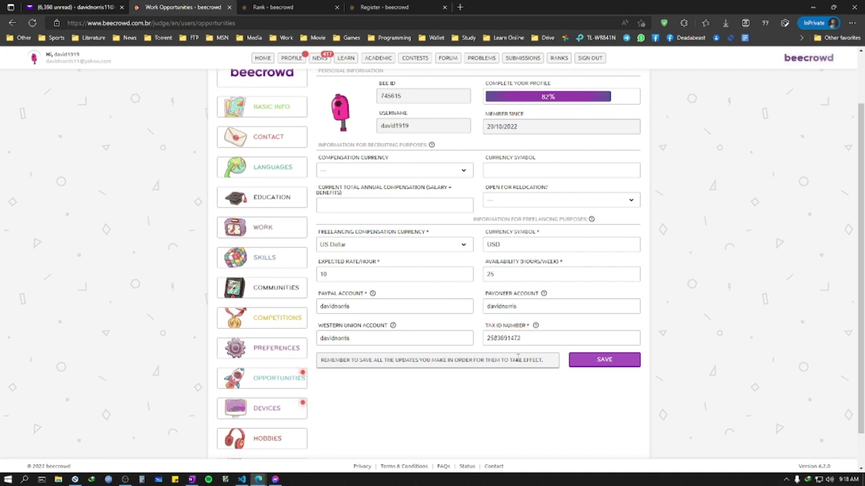
{"action": "left_click_drag", "start_coordinate": [526, 340], "coordinate": [488, 340]}
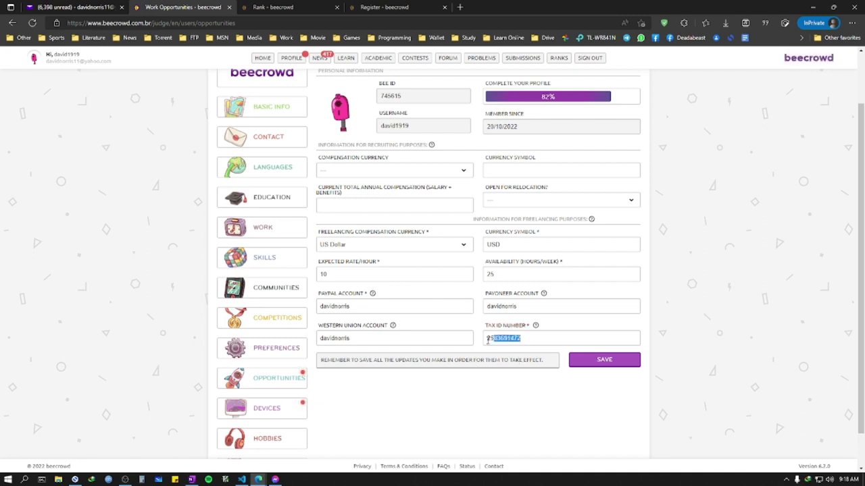
{"action": "left_click", "coordinate": [509, 392]}
{"action": "scroll", "coordinate": [434, 306], "scroll_direction": "up", "scroll_amount": 2}
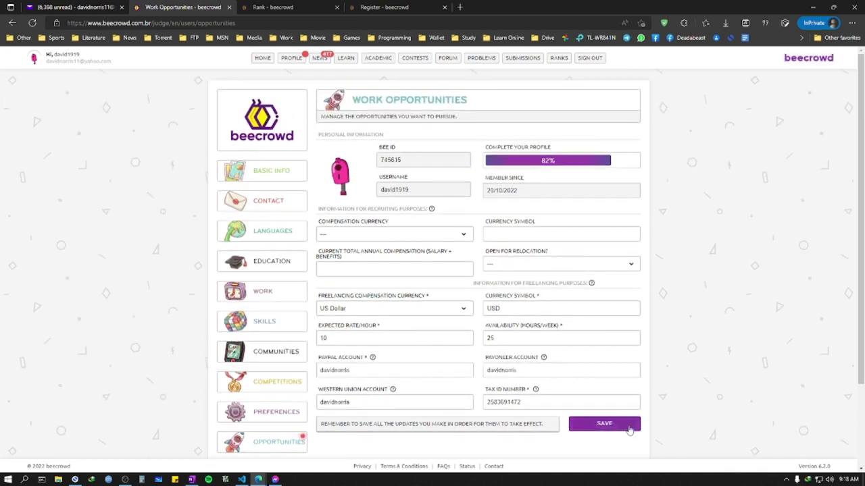
{"action": "left_click", "coordinate": [629, 429]}
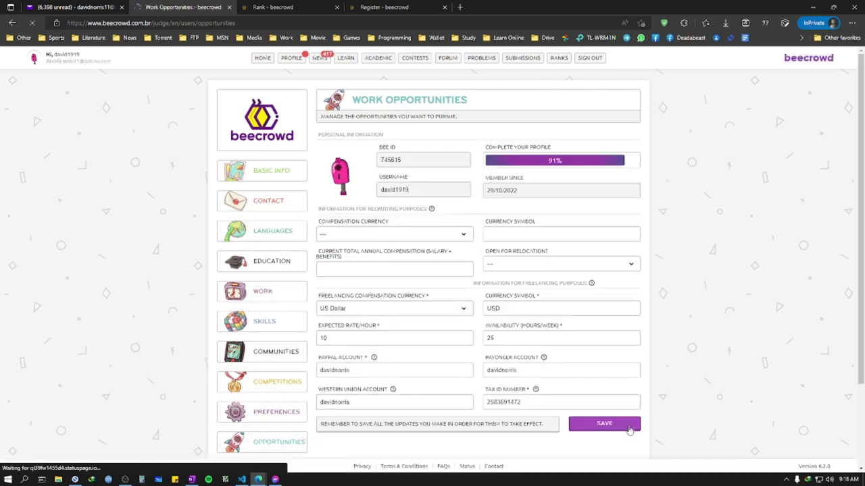
{"action": "scroll", "coordinate": [367, 352], "scroll_direction": "down", "scroll_amount": 2}
{"action": "scroll", "coordinate": [367, 352], "scroll_direction": "down", "scroll_amount": 1}
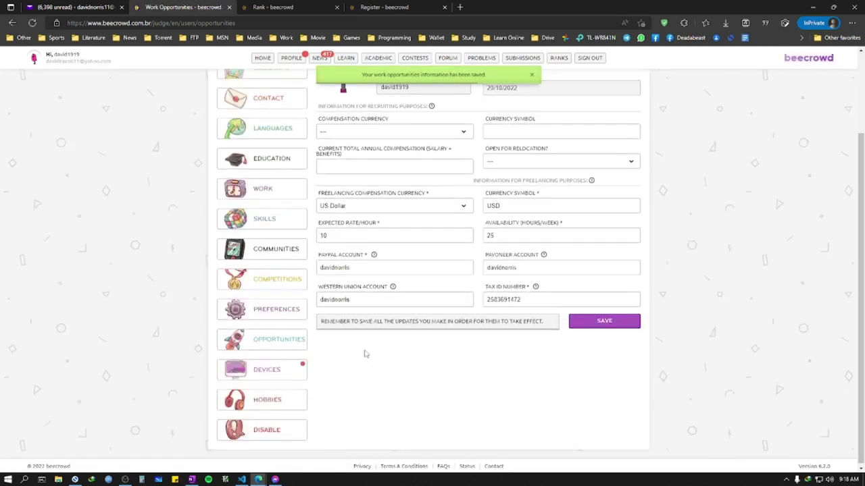
Step: In Devices, add a Desktop with brand MSI, model MSI, running Windows
{"action": "left_click", "coordinate": [272, 373]}
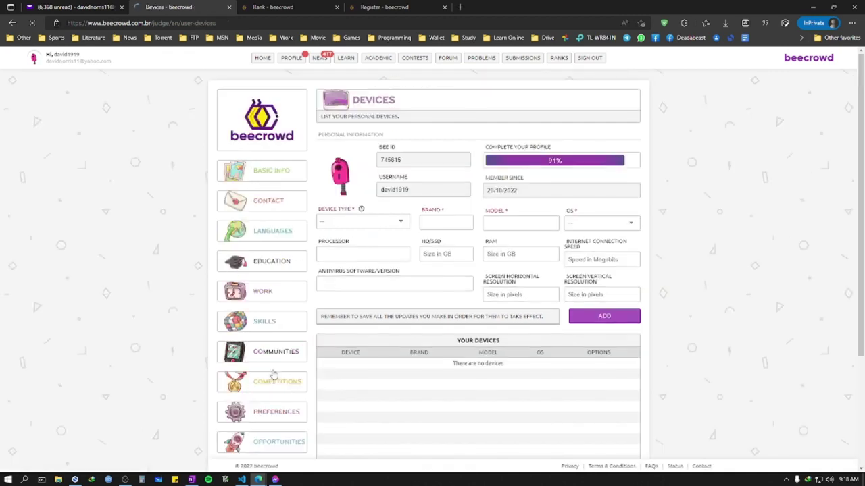
{"action": "left_click", "coordinate": [368, 221]}
{"action": "left_click", "coordinate": [364, 234]}
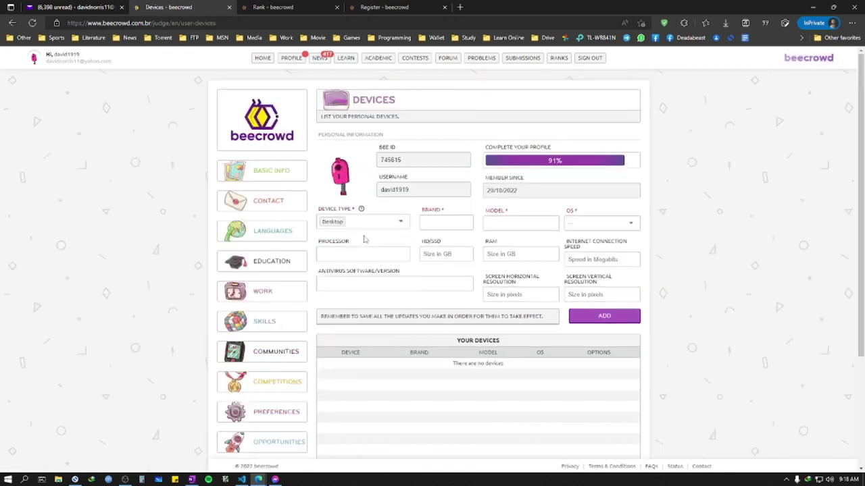
{"action": "left_click", "coordinate": [436, 223]}
{"action": "left_click", "coordinate": [435, 254]}
{"action": "left_click", "coordinate": [513, 223]}
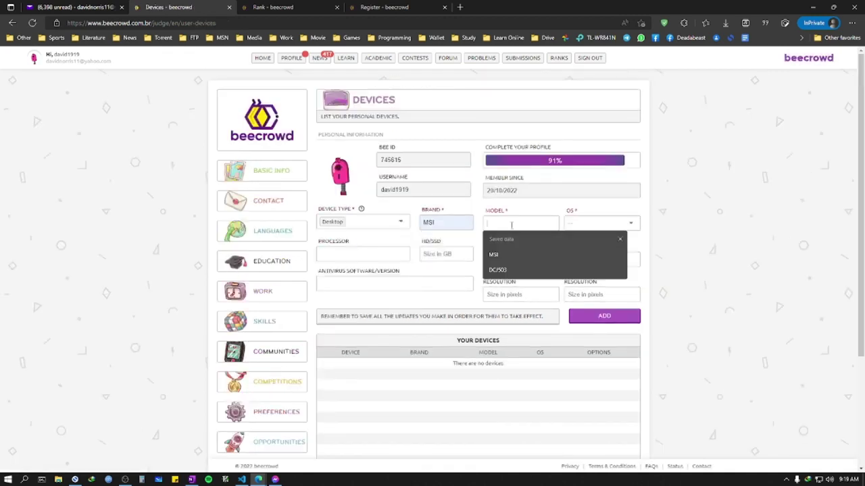
{"action": "left_click", "coordinate": [507, 260]}
{"action": "left_click", "coordinate": [598, 223]}
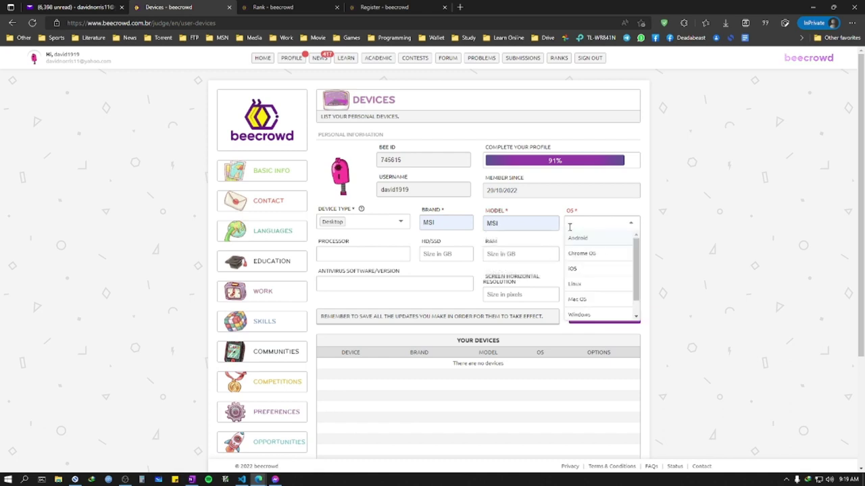
{"action": "left_click", "coordinate": [576, 315]}
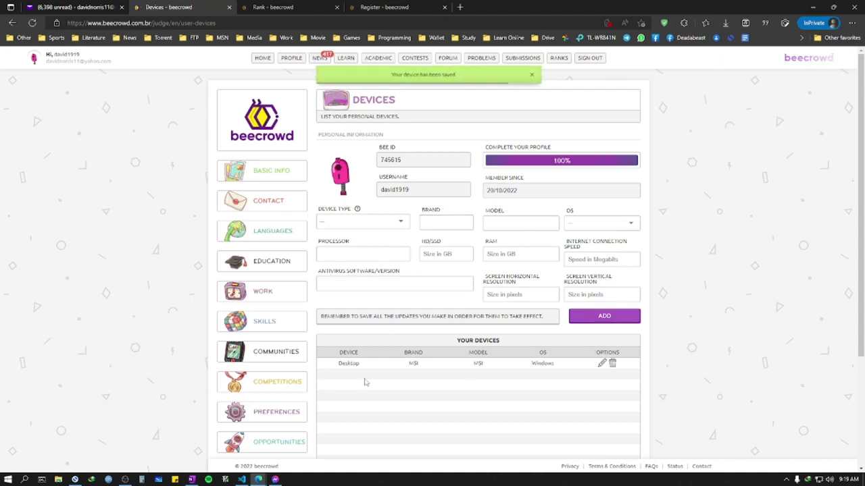
{"action": "scroll", "coordinate": [473, 325], "scroll_direction": "down", "scroll_amount": 3}
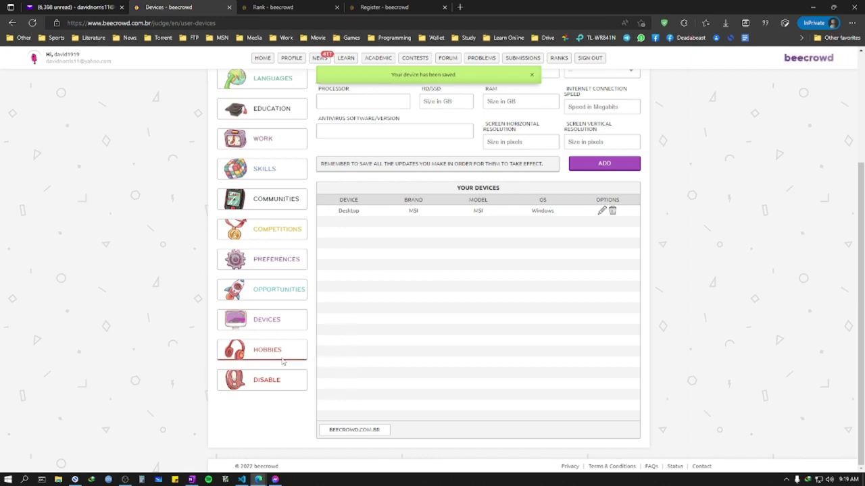
{"action": "scroll", "coordinate": [282, 362], "scroll_direction": "up", "scroll_amount": 3}
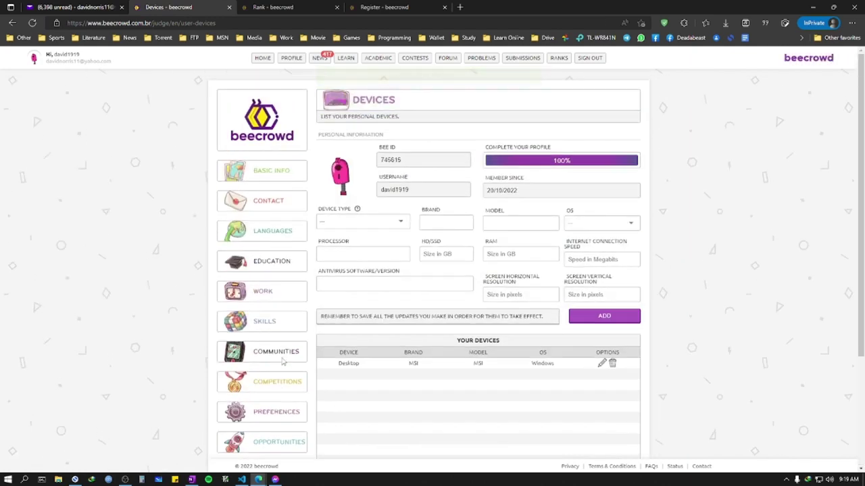
Step: Open the Education section and search the institution list for 'city uni'
{"action": "left_click", "coordinate": [272, 264]}
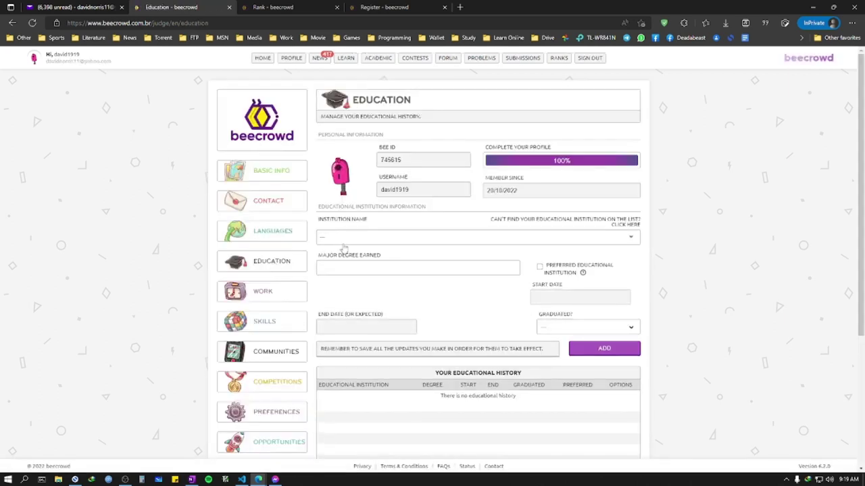
{"action": "left_click", "coordinate": [273, 263]}
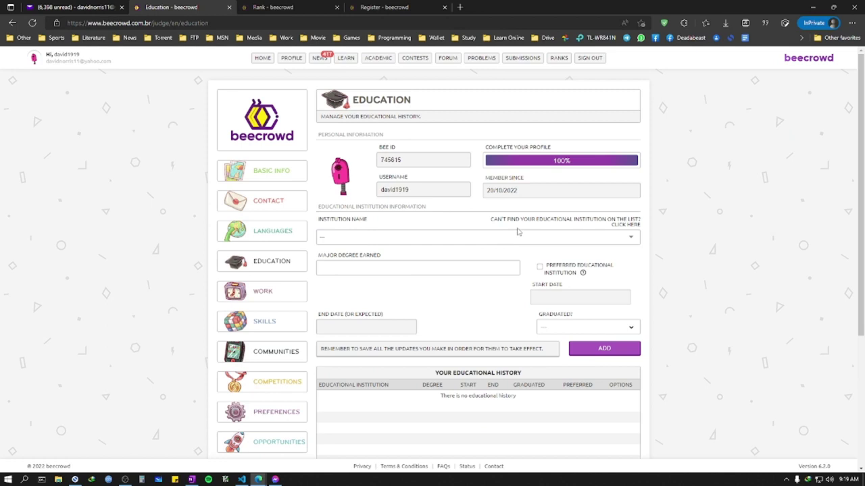
{"action": "left_click", "coordinate": [391, 238]}
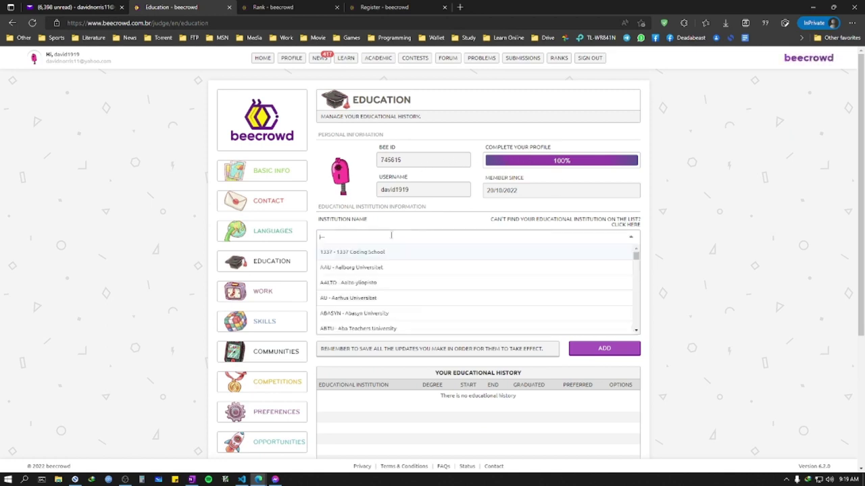
{"action": "left_click", "coordinate": [392, 236]}
{"action": "left_click", "coordinate": [391, 236]}
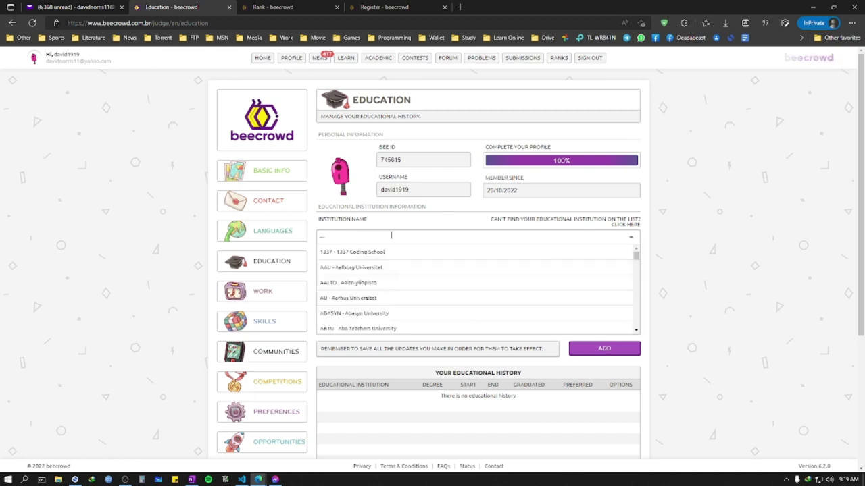
{"action": "type", "text": "city u"}
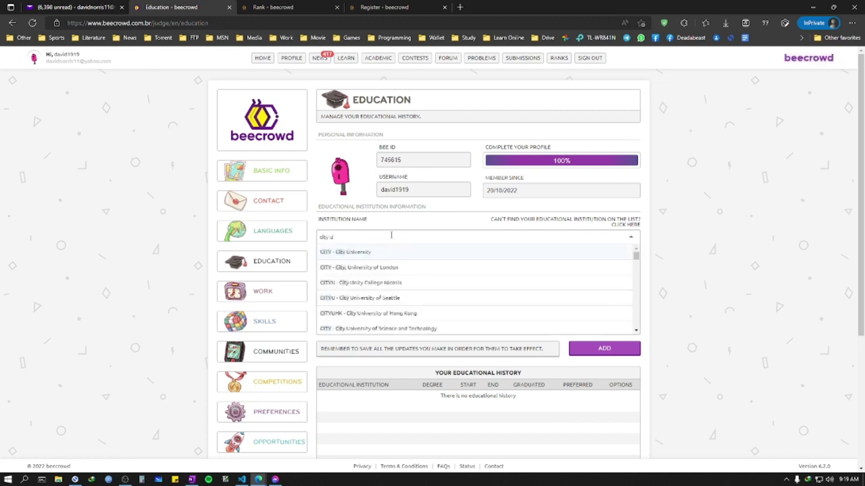
{"action": "type", "text": "ni"}
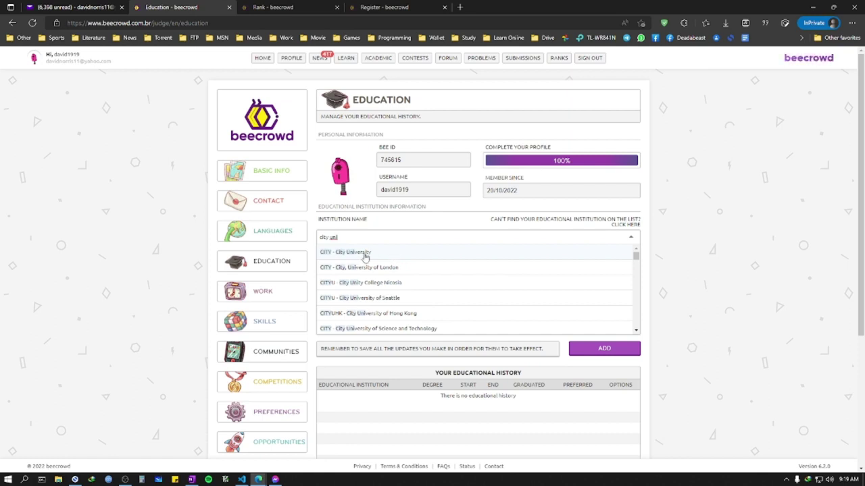
Step: Choose City University, enter CSE as major degree, and set the end date to 02/28/2026
{"action": "left_click", "coordinate": [354, 254]}
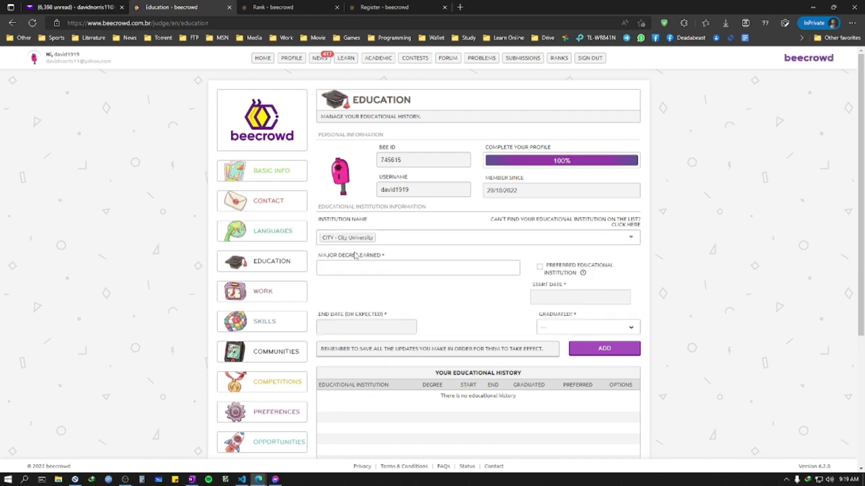
{"action": "left_click", "coordinate": [356, 267]}
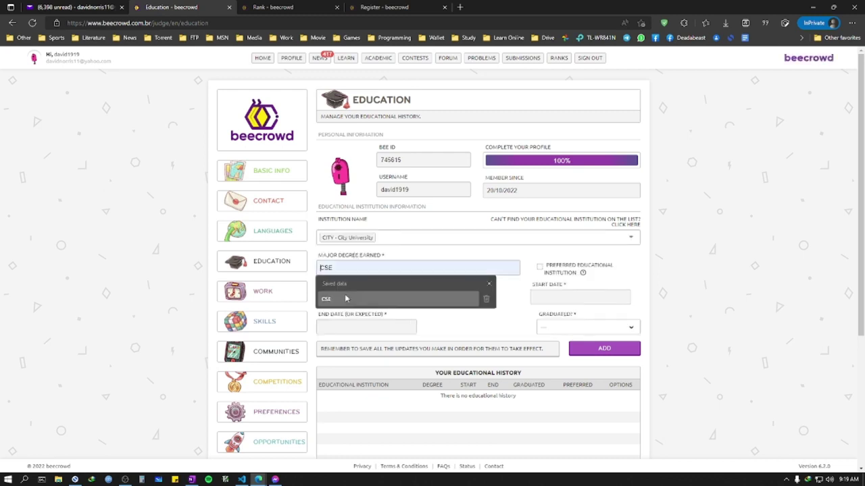
{"action": "left_click", "coordinate": [345, 298]}
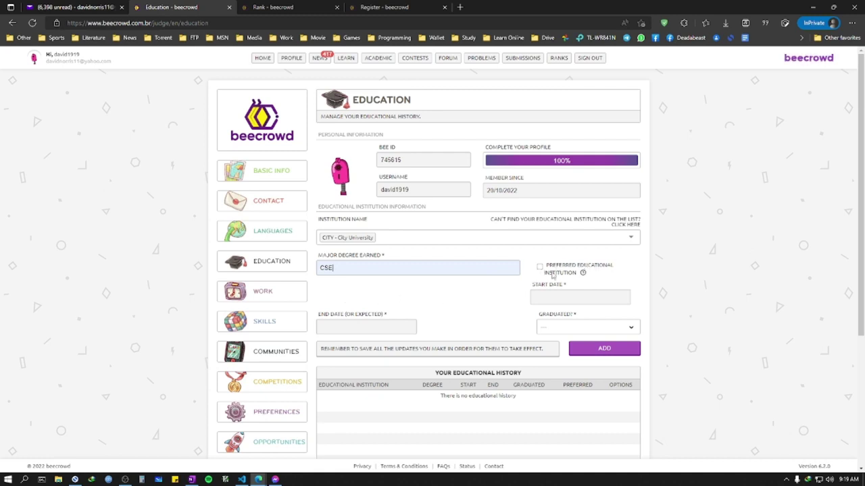
{"action": "left_click", "coordinate": [338, 326]}
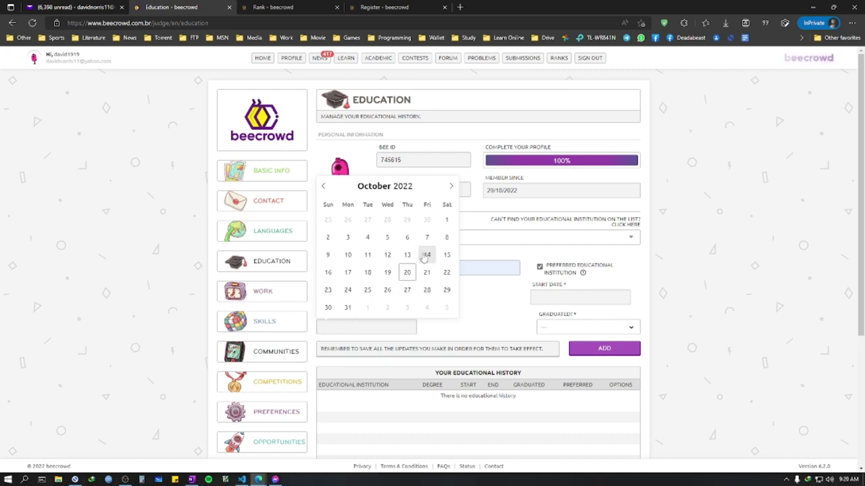
{"action": "left_click", "coordinate": [450, 187]}
{"action": "left_click", "coordinate": [450, 186]}
{"action": "left_click", "coordinate": [450, 186]}
{"action": "left_click", "coordinate": [450, 187]}
{"action": "scroll", "coordinate": [415, 186], "scroll_direction": "up", "scroll_amount": 3}
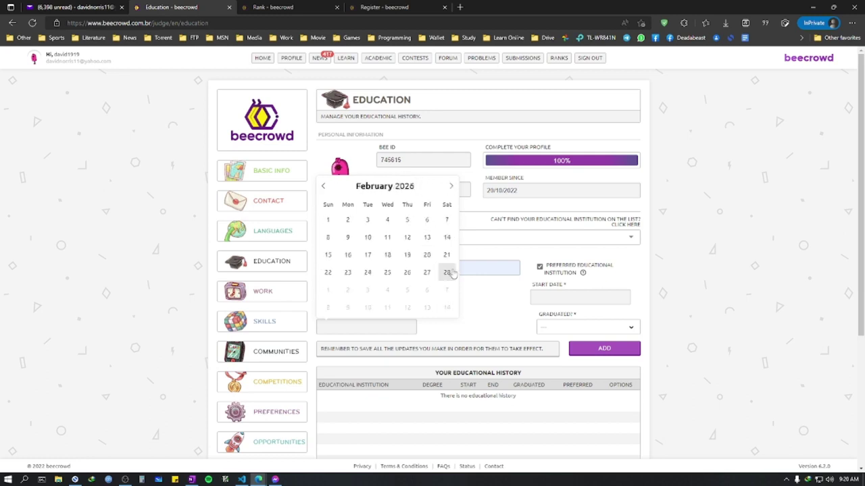
{"action": "left_click", "coordinate": [447, 272]}
Step: Set the start date to 06/30/2022 and mark the degree as not graduated
{"action": "left_click", "coordinate": [565, 304]}
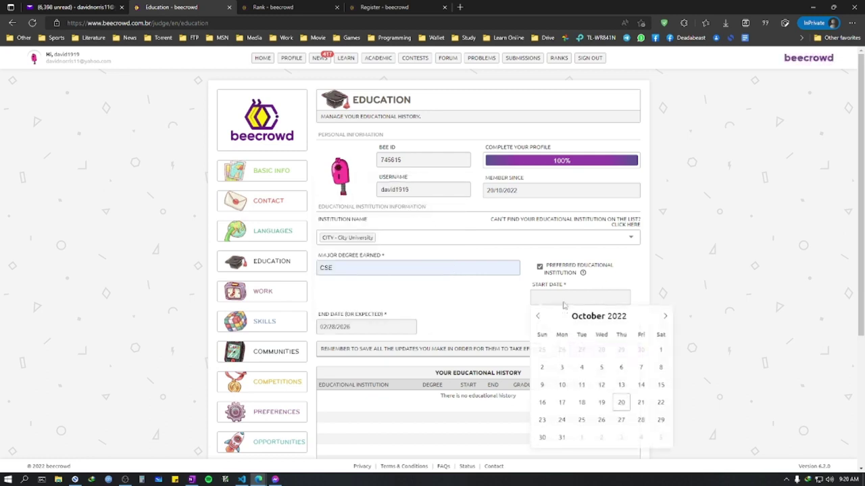
{"action": "left_click", "coordinate": [538, 319]}
{"action": "left_click", "coordinate": [538, 319]}
{"action": "left_click", "coordinate": [537, 319]}
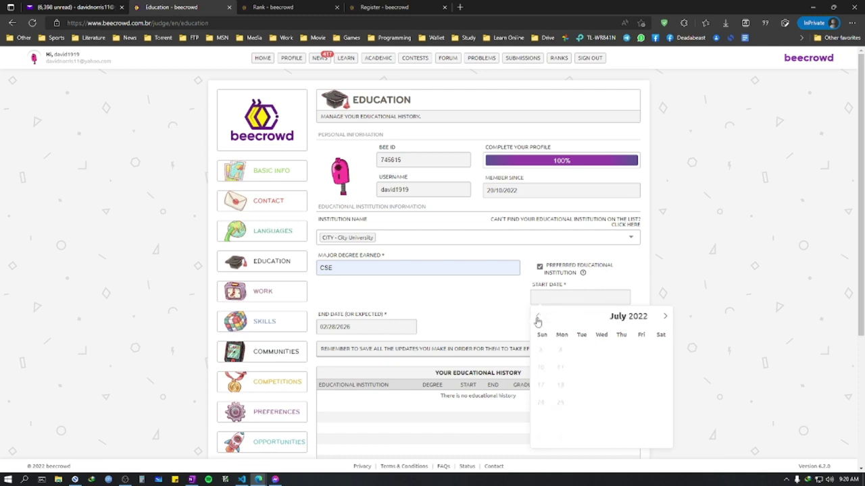
{"action": "left_click", "coordinate": [538, 318]}
{"action": "left_click", "coordinate": [621, 420]}
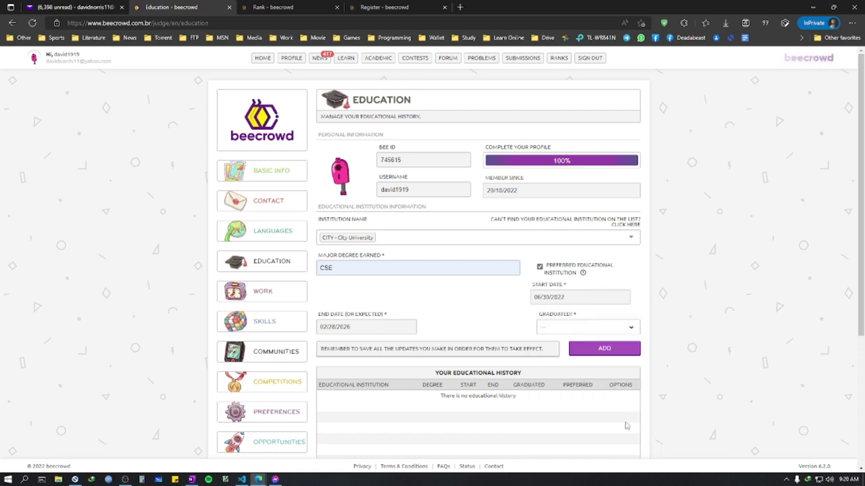
{"action": "left_click", "coordinate": [579, 330]}
{"action": "left_click", "coordinate": [547, 355]}
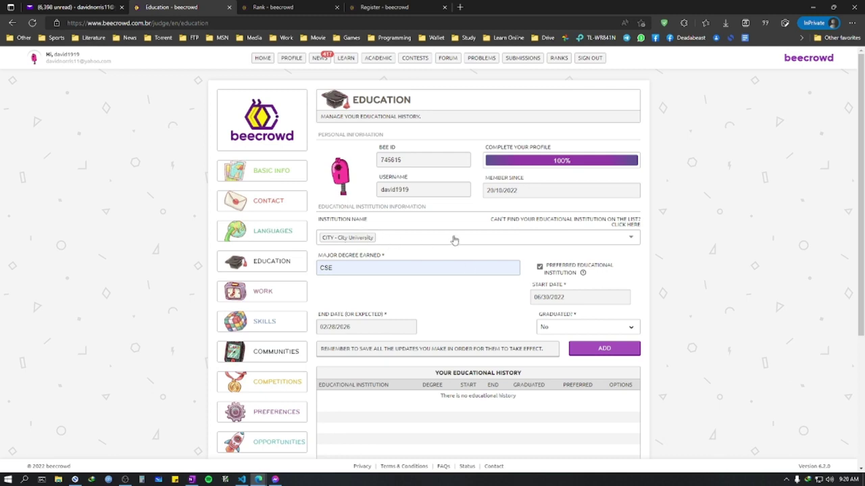
{"action": "left_click", "coordinate": [325, 241]}
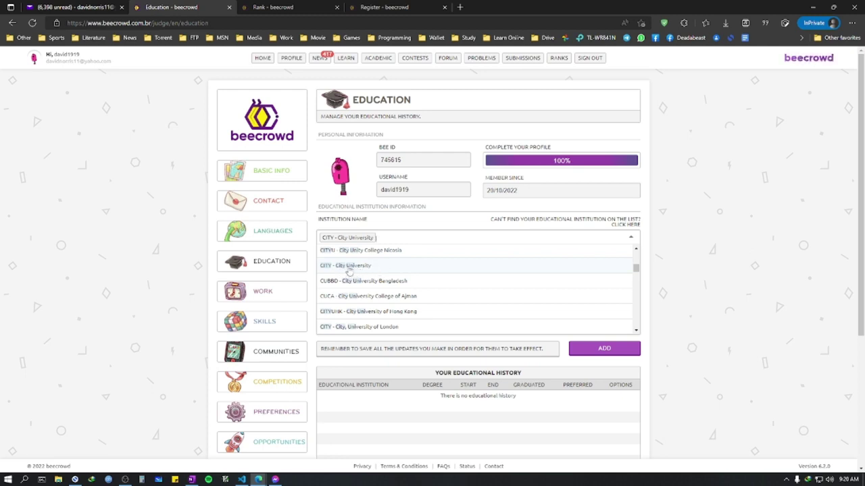
Step: Confirm City University, add the CSE education entry, and dismiss the cookie notice
{"action": "left_click", "coordinate": [349, 270]}
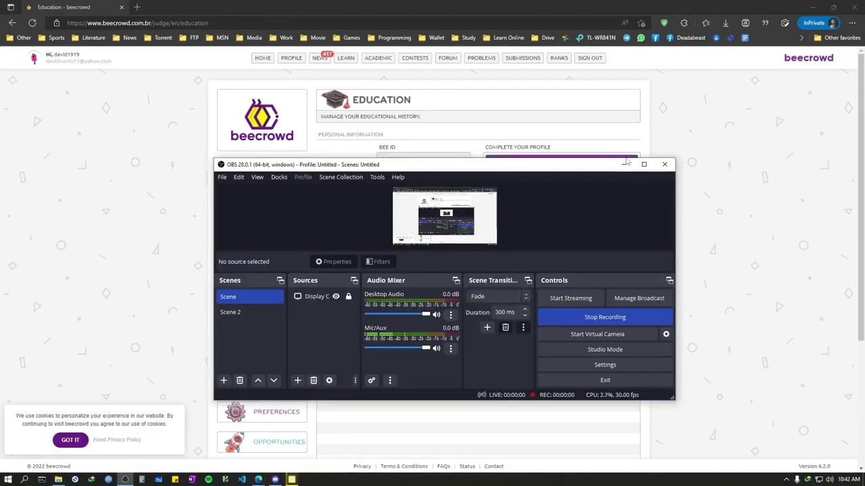
{"action": "left_click", "coordinate": [624, 164]}
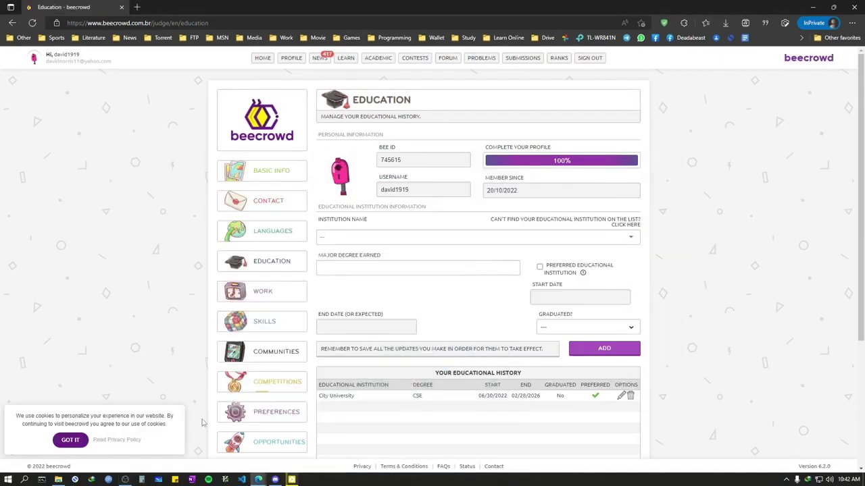
{"action": "left_click", "coordinate": [70, 440]}
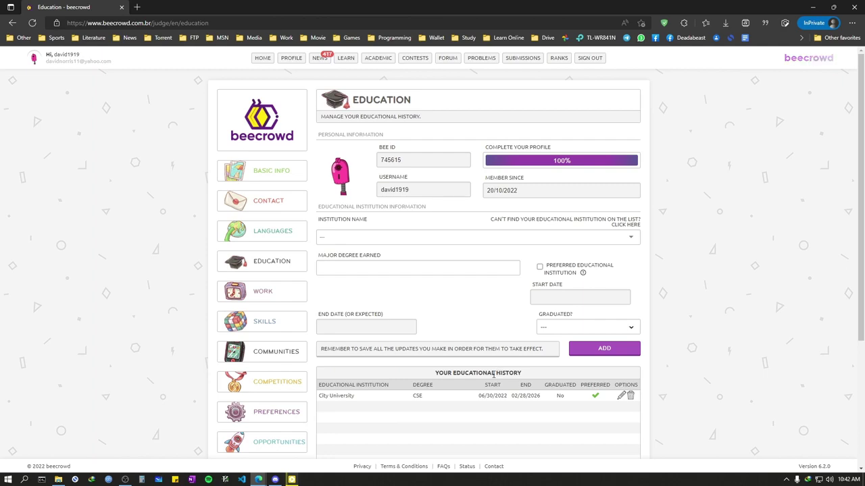
{"action": "left_click", "coordinate": [121, 479]}
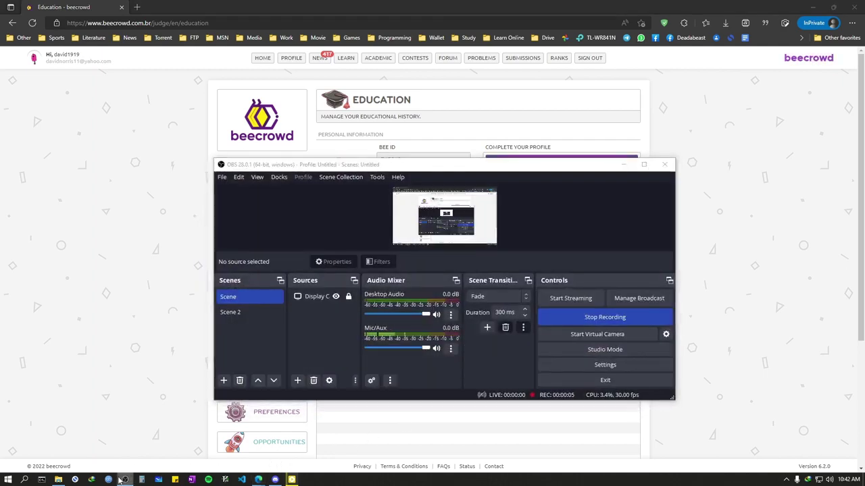
{"action": "left_click", "coordinate": [122, 480]}
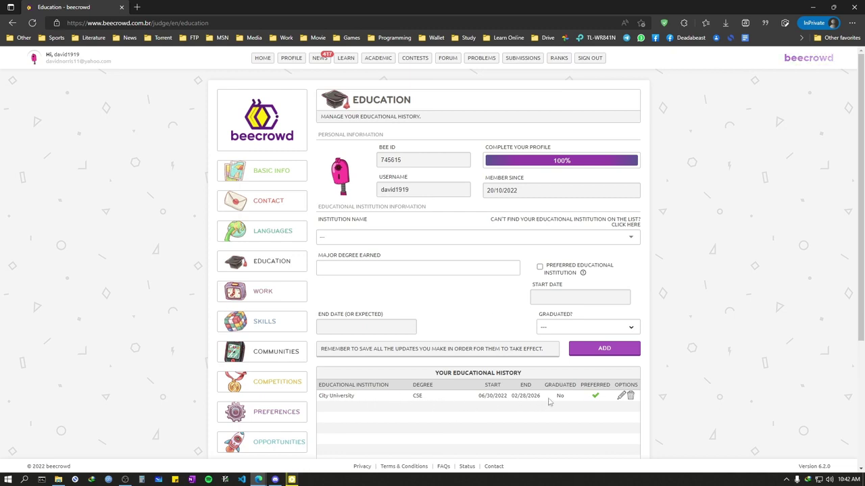
Step: Show the PROBLEMS dropdown in the top navigation bar
{"action": "scroll", "coordinate": [446, 348], "scroll_direction": "down", "scroll_amount": 1}
{"action": "scroll", "coordinate": [446, 348], "scroll_direction": "up", "scroll_amount": 1}
{"action": "mouse_move", "coordinate": [301, 66]}
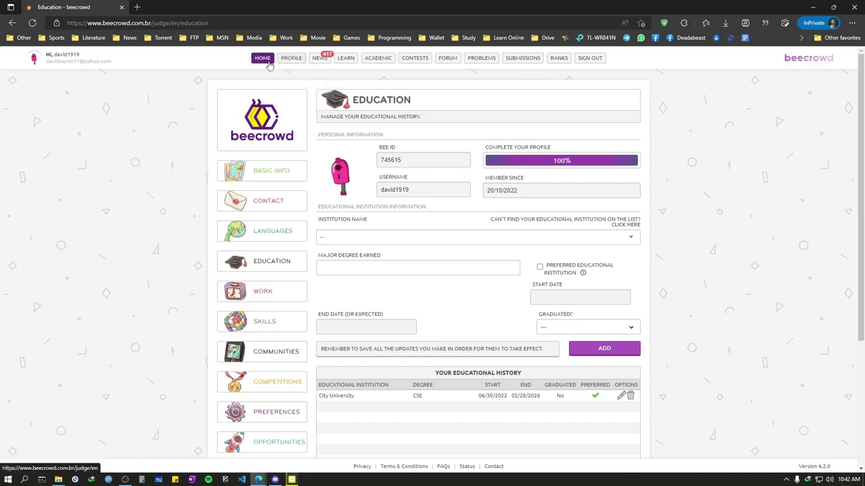
{"action": "mouse_move", "coordinate": [492, 64]}
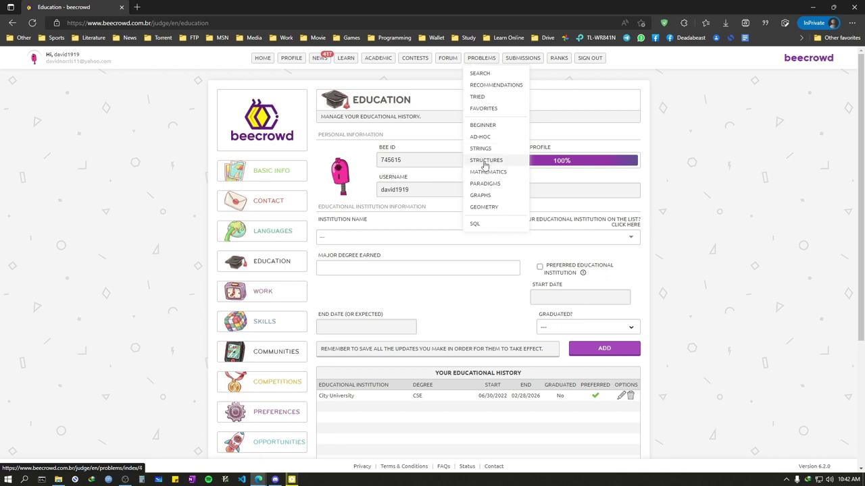
Step: Open Hello World! (BEE 1000) from the Beginner problems and select its C++17 starter code
{"action": "left_click", "coordinate": [484, 125]}
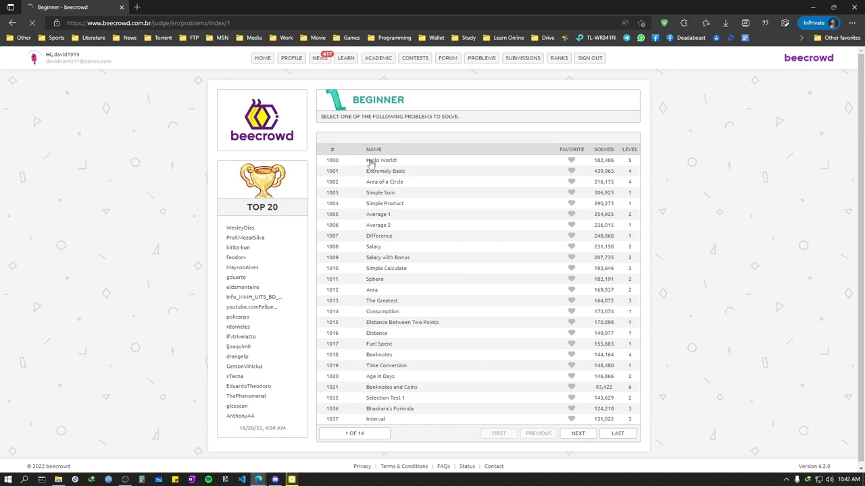
{"action": "left_click", "coordinate": [370, 162]}
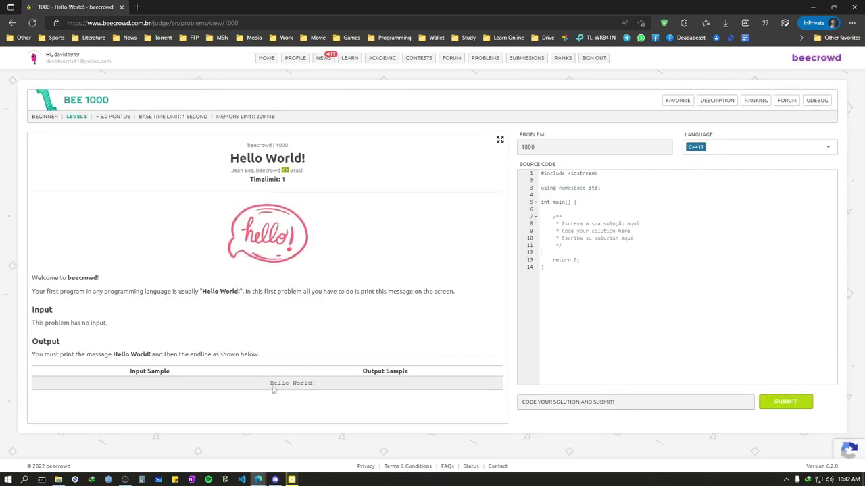
{"action": "left_click_drag", "start_coordinate": [669, 285], "coordinate": [523, 148]}
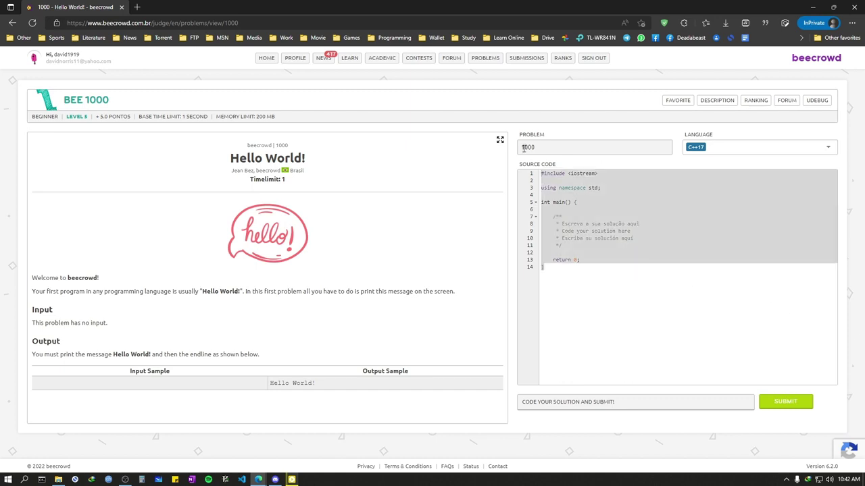
{"action": "left_click", "coordinate": [653, 212]}
{"action": "key", "text": "ctrl+a"}
{"action": "left_click", "coordinate": [585, 362]}
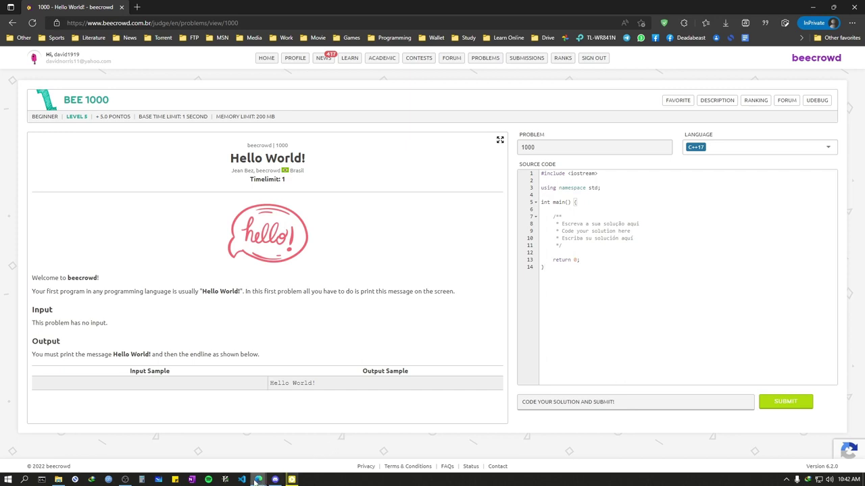
{"action": "mouse_move", "coordinate": [256, 481]}
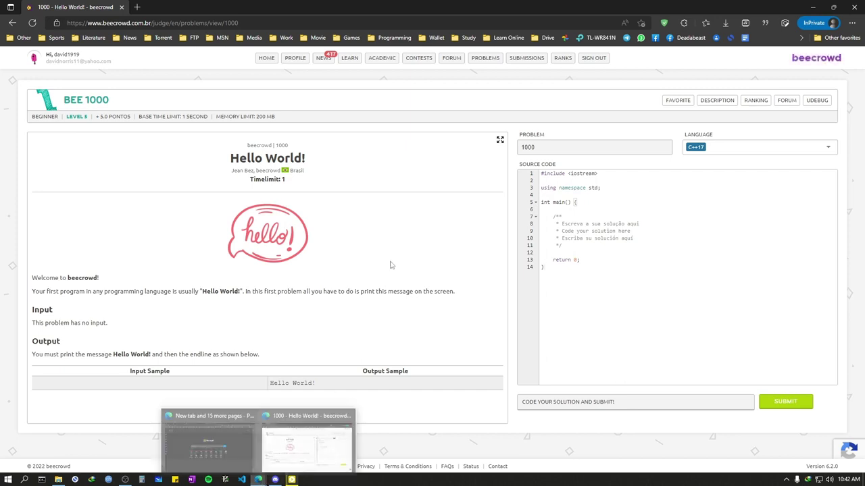
{"action": "key", "text": "ctrl+a"}
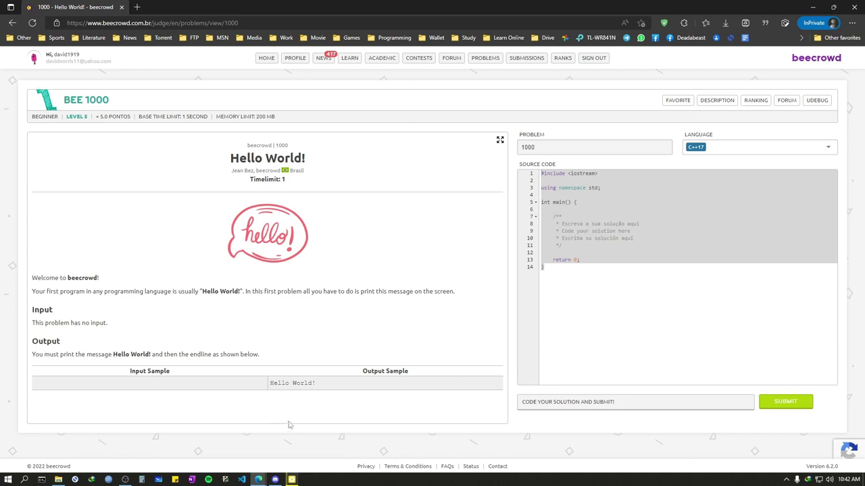
{"action": "left_click", "coordinate": [608, 293]}
{"action": "key", "text": "ctrl+a"}
{"action": "left_click", "coordinate": [680, 340]}
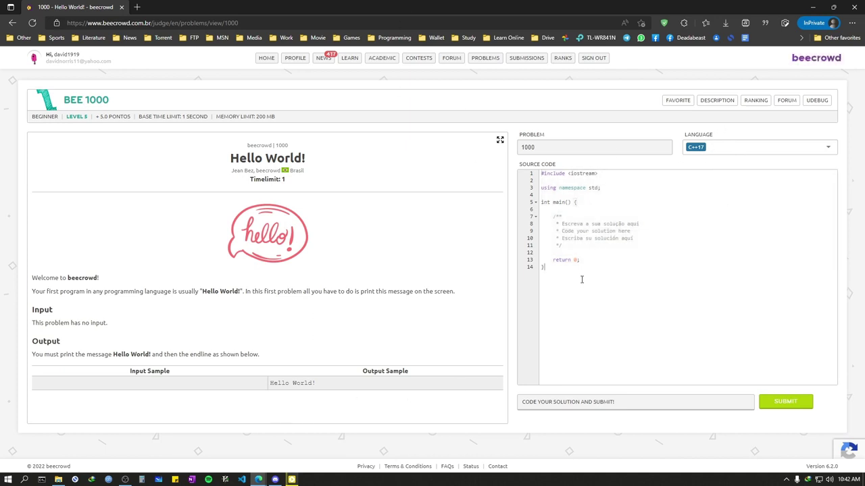
Step: Browse the submission language list, keeping C++17 selected
{"action": "left_click", "coordinate": [720, 150]}
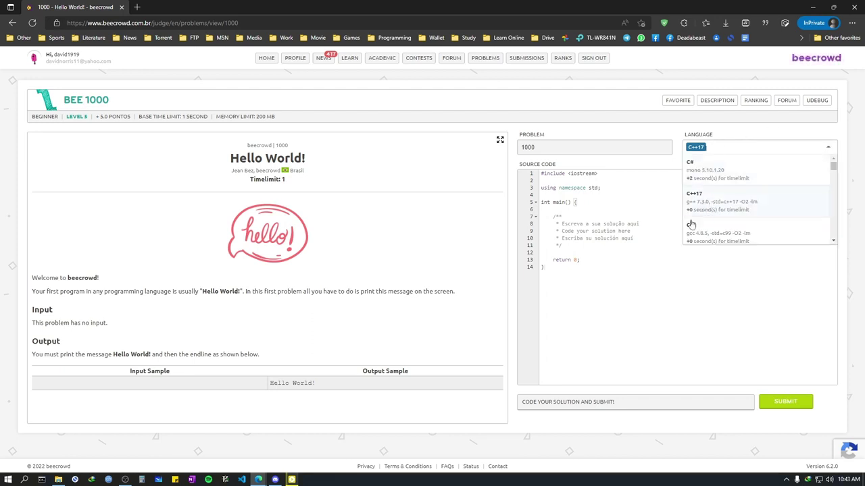
{"action": "left_click", "coordinate": [618, 290]}
{"action": "left_click", "coordinate": [703, 151]}
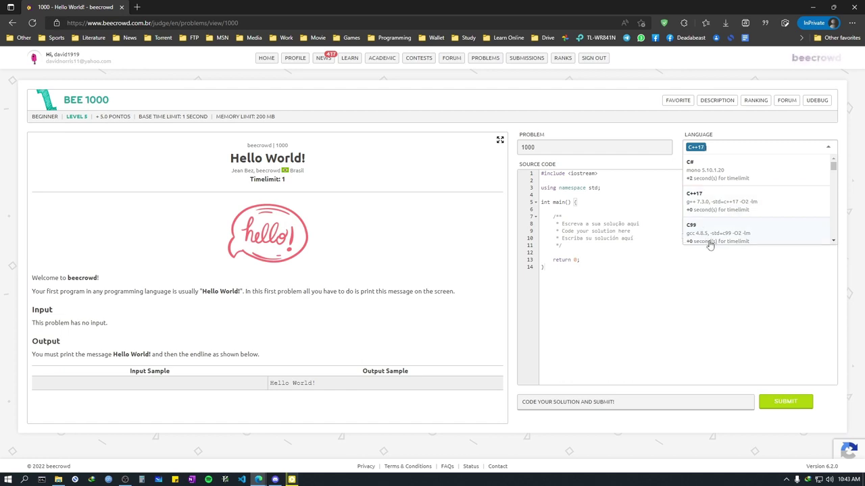
{"action": "scroll", "coordinate": [710, 240], "scroll_direction": "down", "scroll_amount": 1}
{"action": "left_click", "coordinate": [323, 198]}
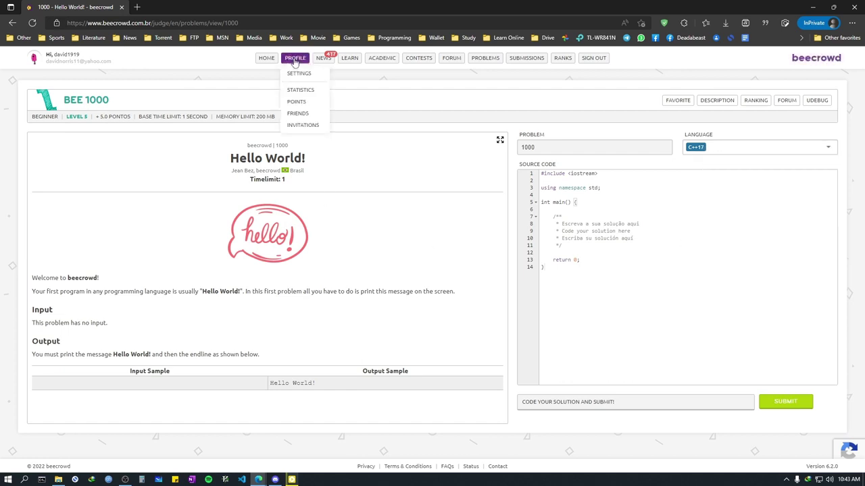
Step: Check the Programming Language skill in profile settings, then return to the Hello World problem tab
{"action": "left_click", "coordinate": [296, 74]}
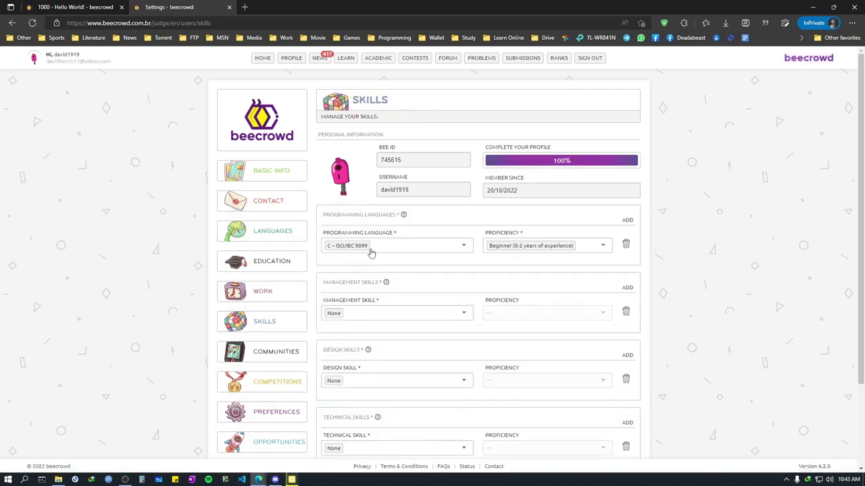
{"action": "left_click", "coordinate": [352, 252]}
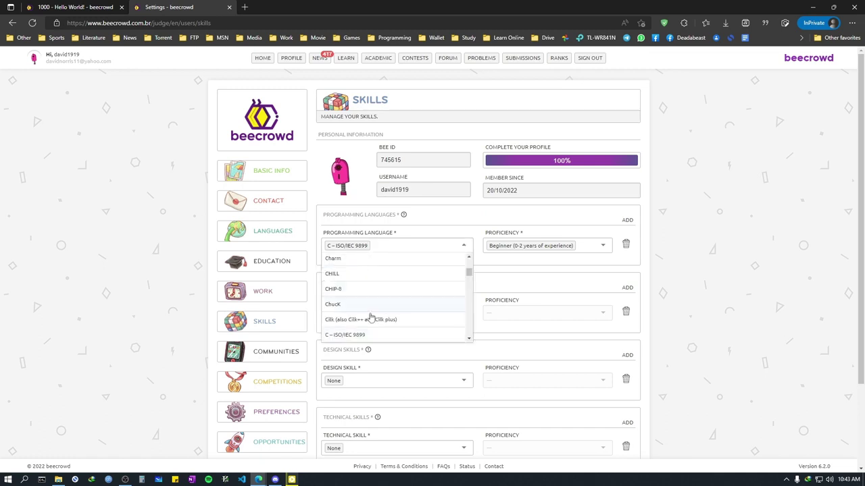
{"action": "scroll", "coordinate": [371, 310], "scroll_direction": "down", "scroll_amount": 1}
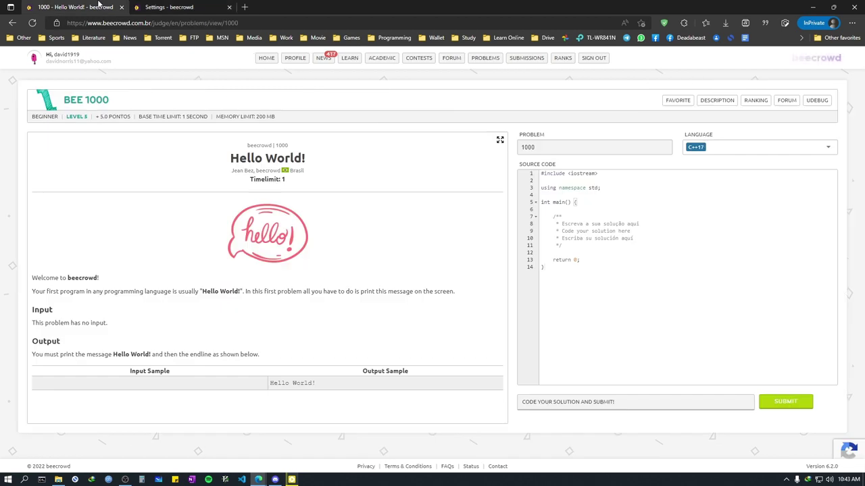
{"action": "key", "text": "ctrl+shift+Tab"}
{"action": "left_click", "coordinate": [727, 153]}
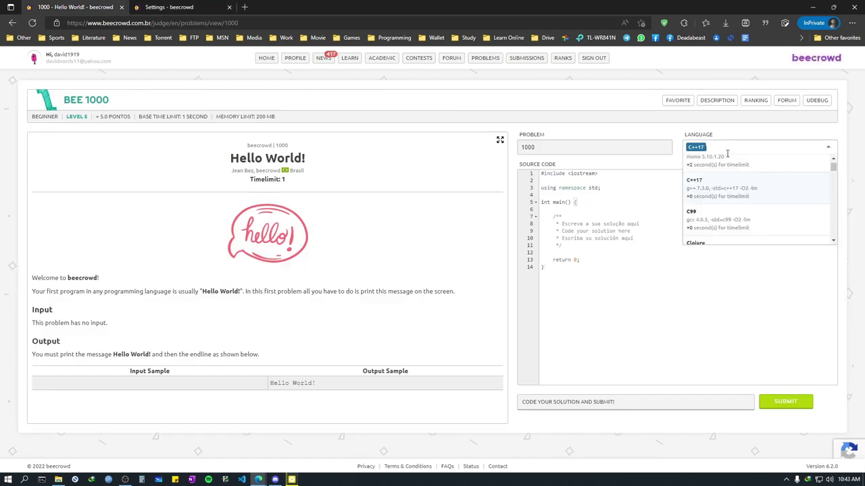
{"action": "scroll", "coordinate": [720, 225], "scroll_direction": "down", "scroll_amount": 1}
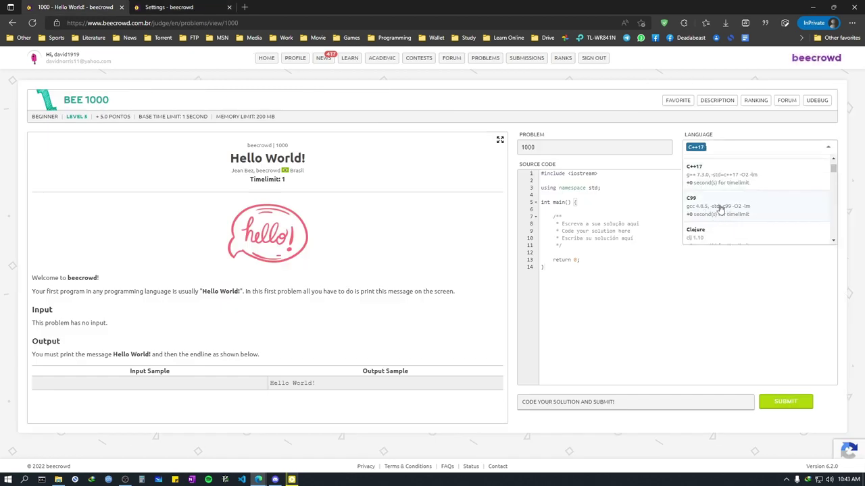
{"action": "scroll", "coordinate": [720, 209], "scroll_direction": "up", "scroll_amount": 2}
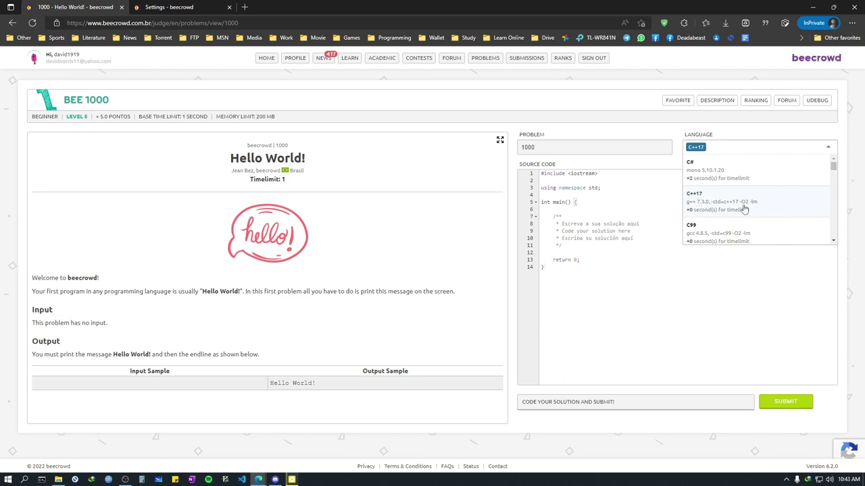
{"action": "scroll", "coordinate": [743, 207], "scroll_direction": "down", "scroll_amount": 1}
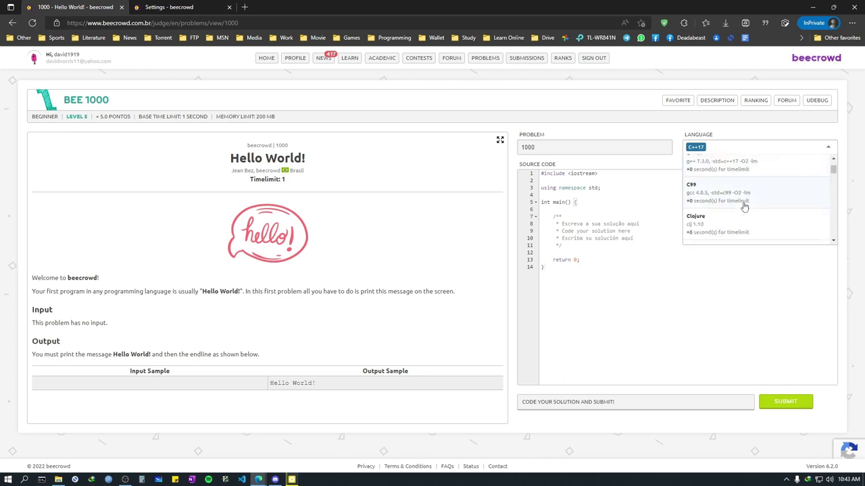
{"action": "scroll", "coordinate": [743, 207], "scroll_direction": "down", "scroll_amount": 2}
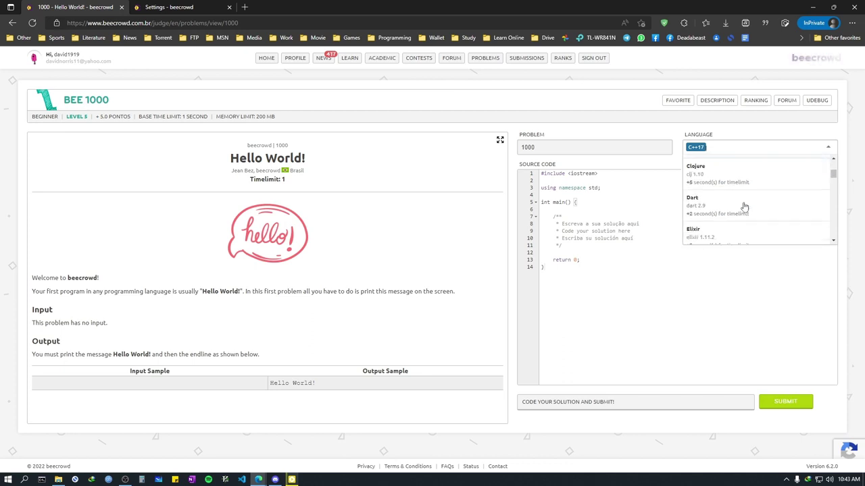
{"action": "scroll", "coordinate": [744, 207], "scroll_direction": "up", "scroll_amount": 1}
{"action": "scroll", "coordinate": [744, 207], "scroll_direction": "up", "scroll_amount": 2}
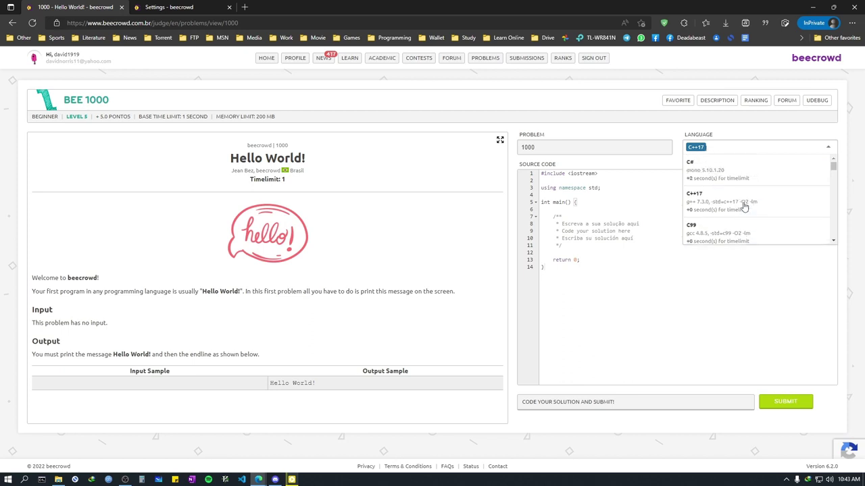
{"action": "left_click", "coordinate": [336, 202]}
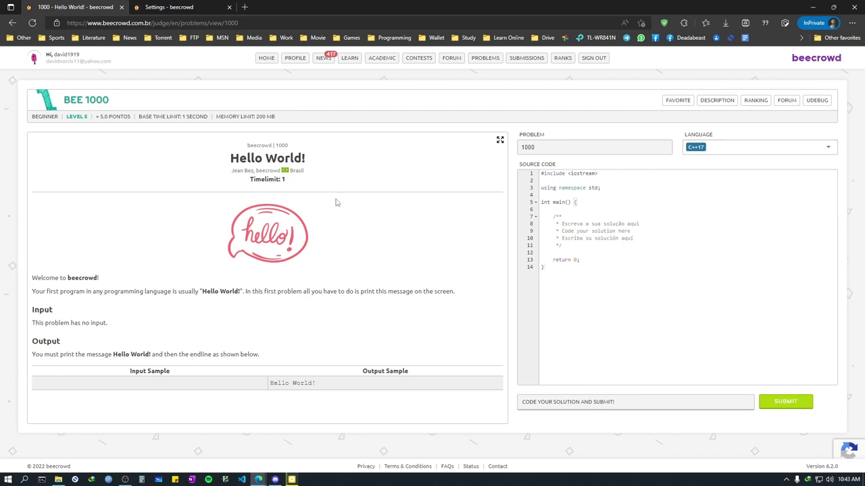
Step: View your own profile page with no solutions yet, then open City University's ranking in a new tab
{"action": "left_click", "coordinate": [301, 74]}
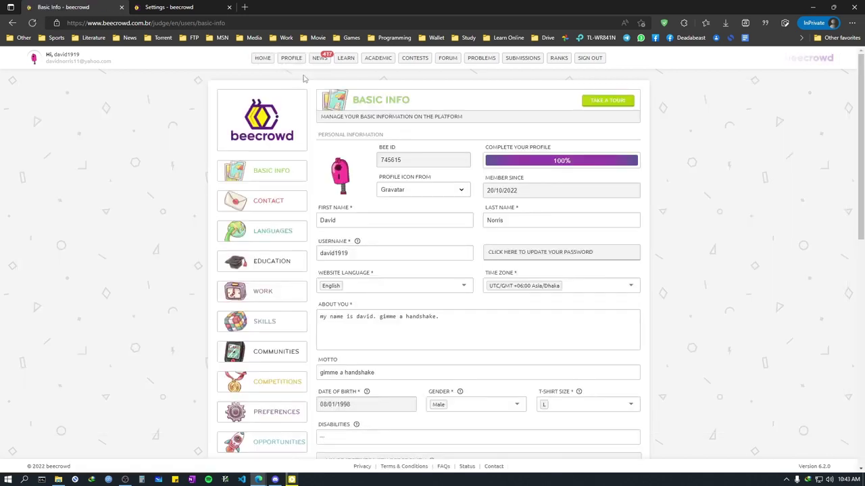
{"action": "left_click", "coordinate": [289, 62]}
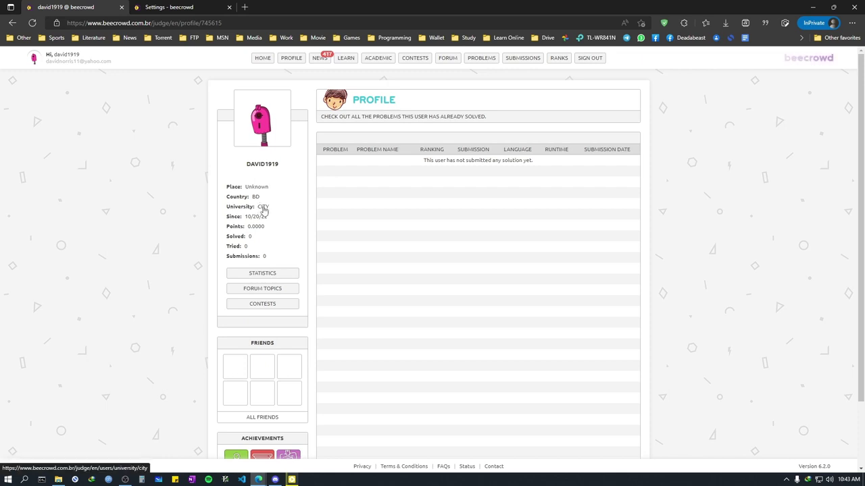
{"action": "left_click", "coordinate": [264, 208]}
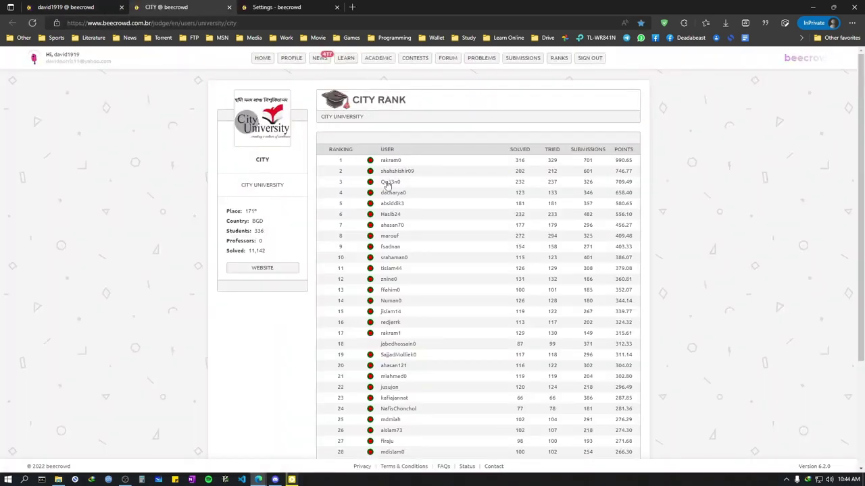
Step: Page through City University's ranking to page 9 of 9, ranks 305–336, noting the 11,142 solved total
{"action": "scroll", "coordinate": [396, 335], "scroll_direction": "down", "scroll_amount": 3}
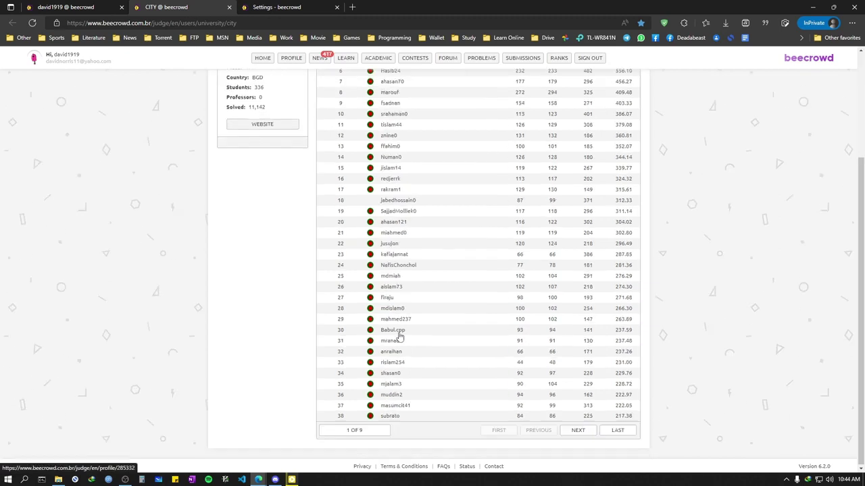
{"action": "left_click", "coordinate": [586, 437]}
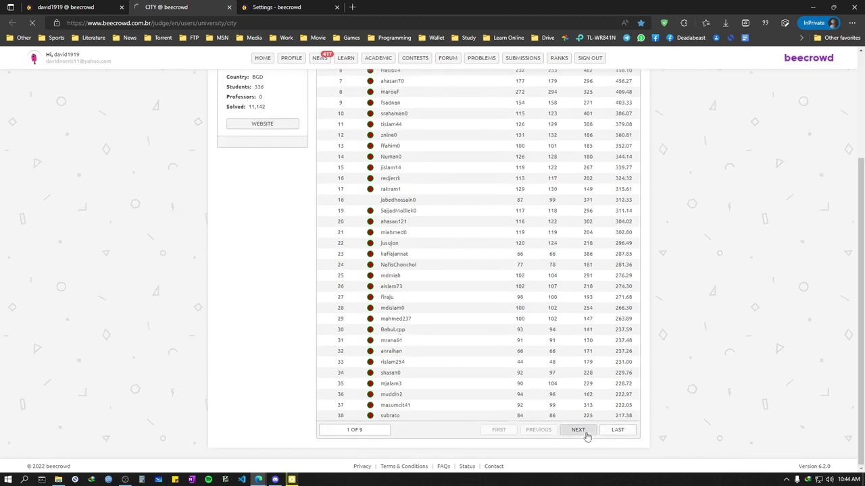
{"action": "scroll", "coordinate": [586, 432], "scroll_direction": "down", "scroll_amount": 5}
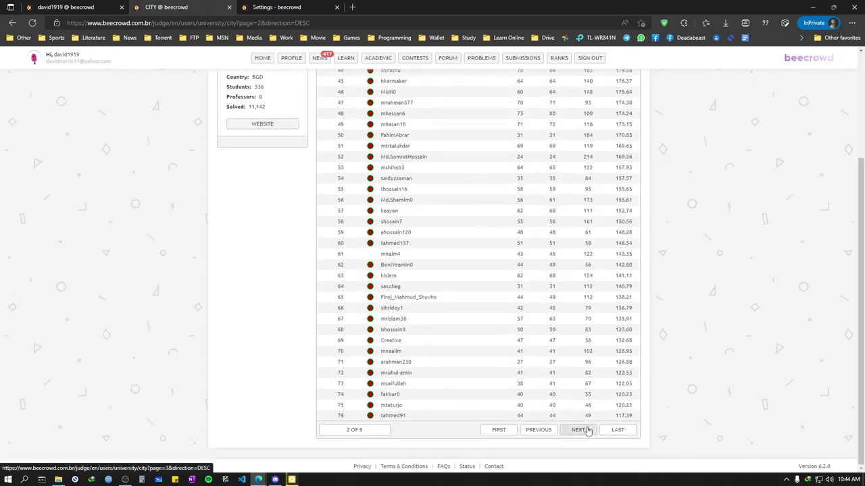
{"action": "left_click", "coordinate": [587, 431]}
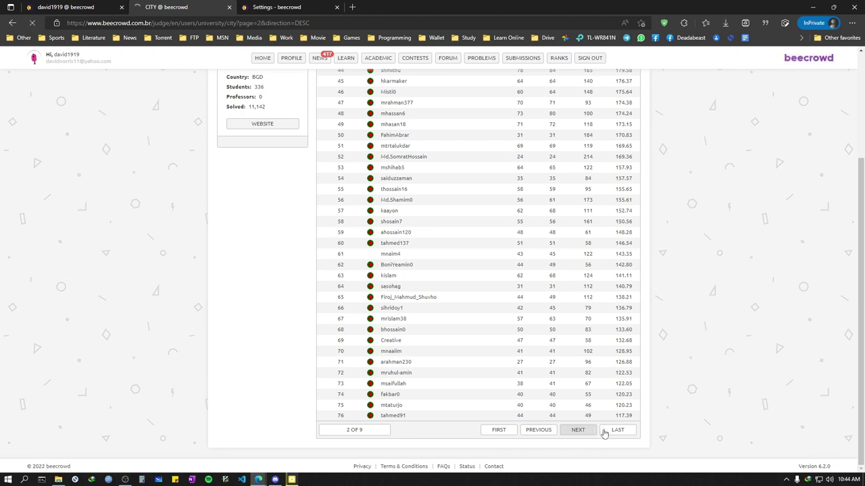
{"action": "scroll", "coordinate": [522, 323], "scroll_direction": "down", "scroll_amount": 3}
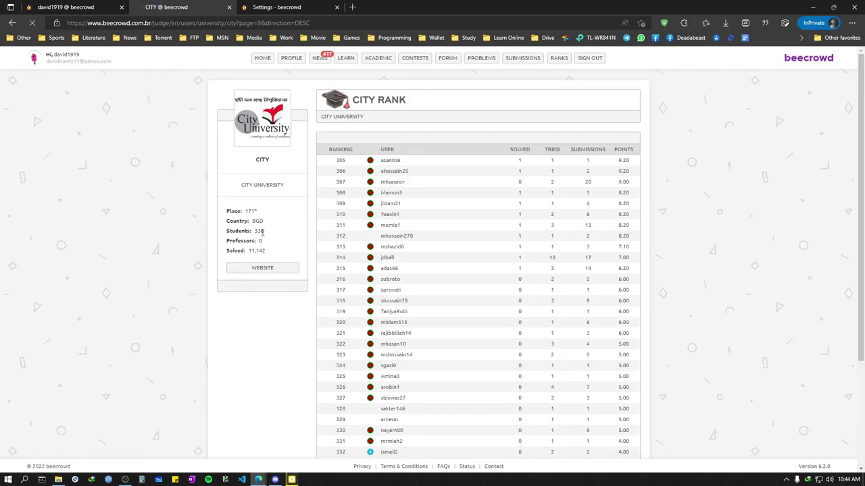
{"action": "scroll", "coordinate": [469, 264], "scroll_direction": "down", "scroll_amount": 2}
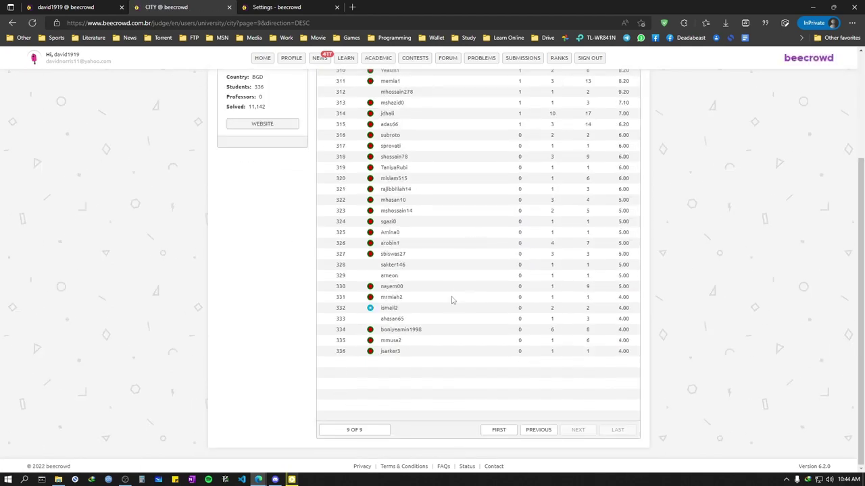
{"action": "scroll", "coordinate": [477, 313], "scroll_direction": "up", "scroll_amount": 2}
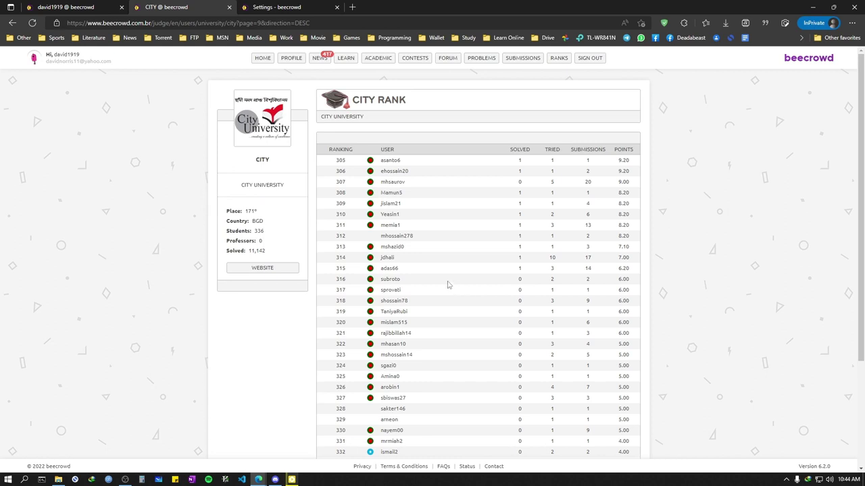
{"action": "left_click_drag", "start_coordinate": [250, 250], "coordinate": [298, 256]}
{"action": "left_click", "coordinate": [287, 237]}
Step: Go to the Dashboard showing 0.00% progress, 0 solved and 0 points, then bring the screen recorder forward
{"action": "left_click", "coordinate": [266, 59]}
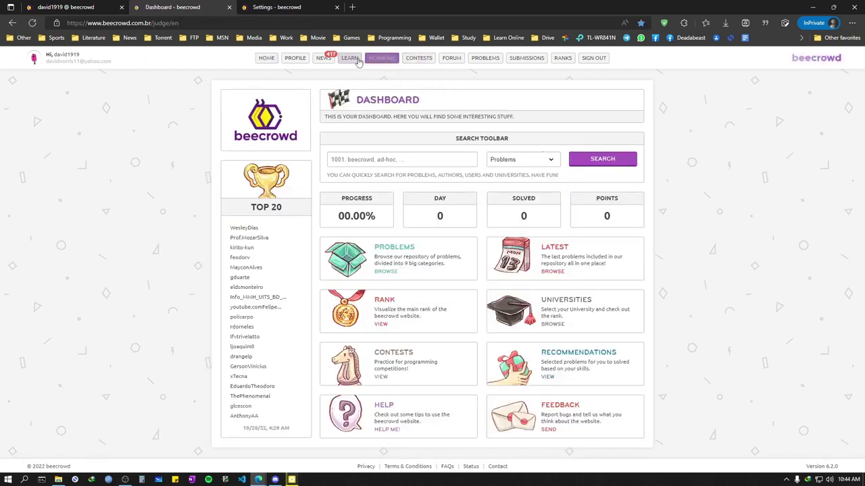
{"action": "mouse_move", "coordinate": [322, 60]}
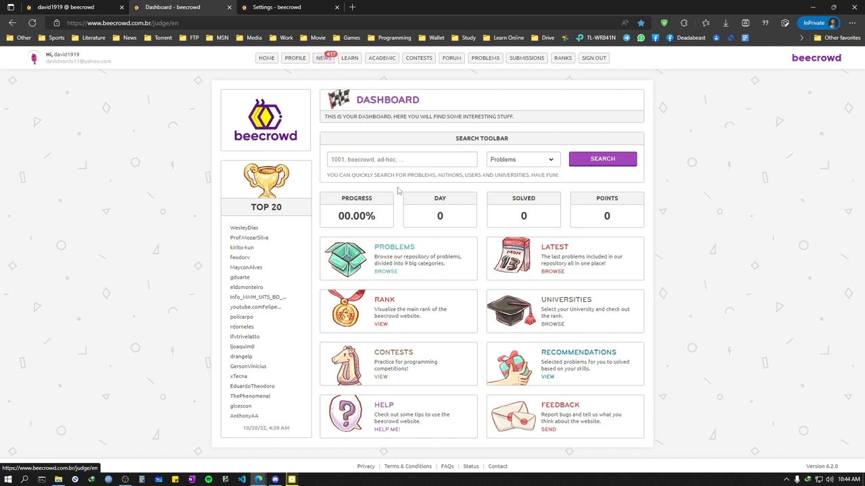
{"action": "mouse_move", "coordinate": [544, 60]}
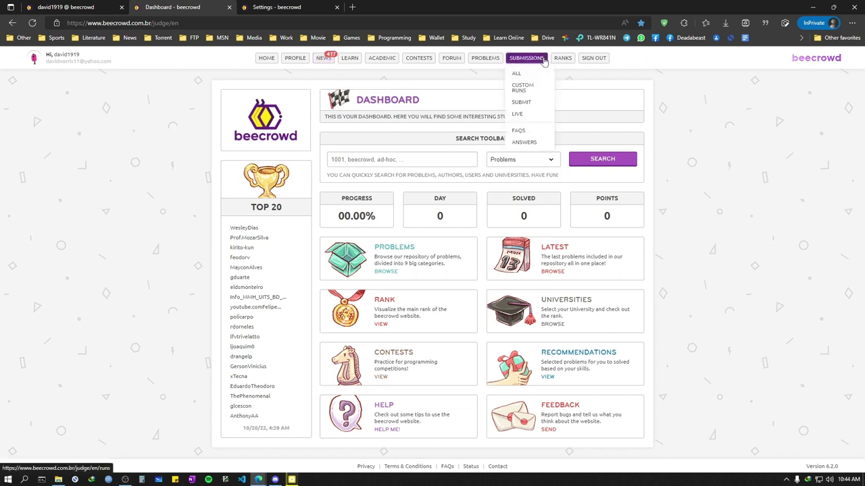
{"action": "mouse_move", "coordinate": [447, 62]}
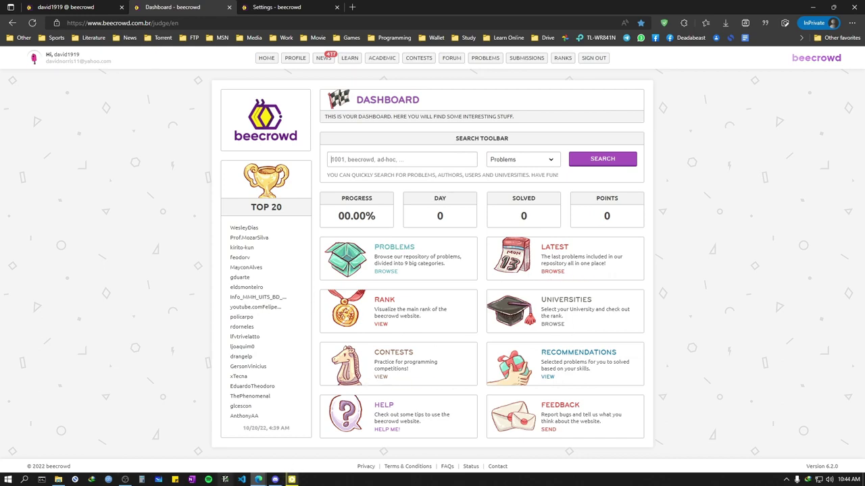
{"action": "mouse_move", "coordinate": [129, 482]}
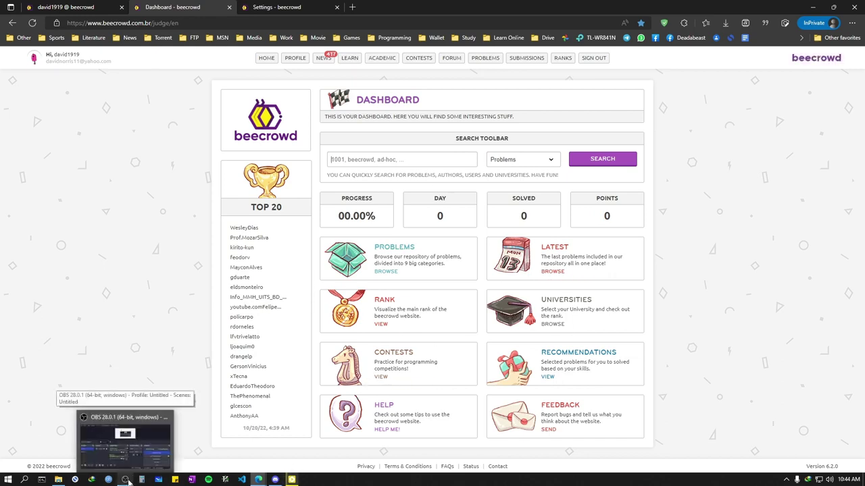
{"action": "left_click", "coordinate": [127, 481]}
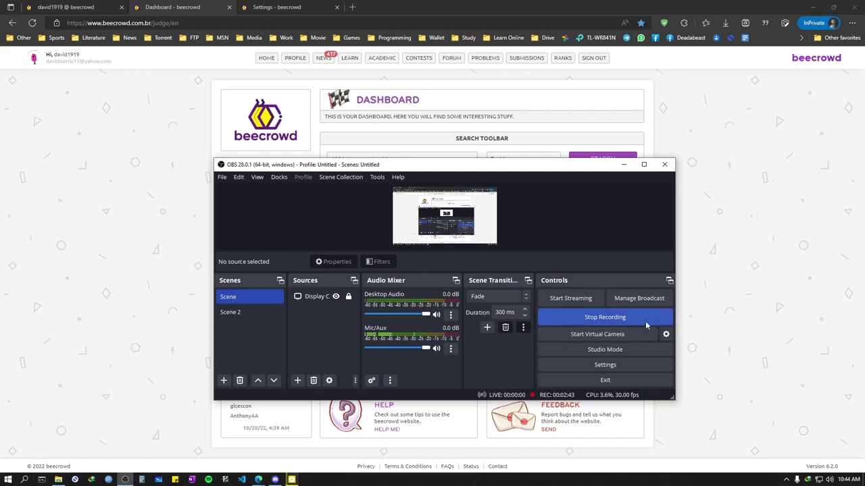